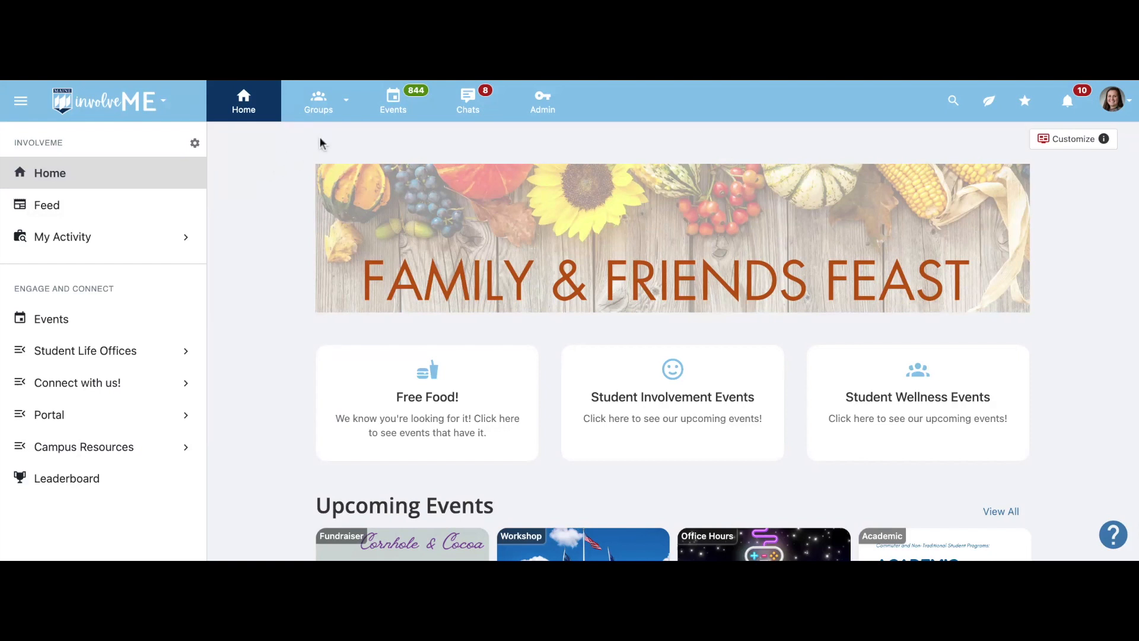
- Open the groups directory and start registering a new student organization
click(348, 105)
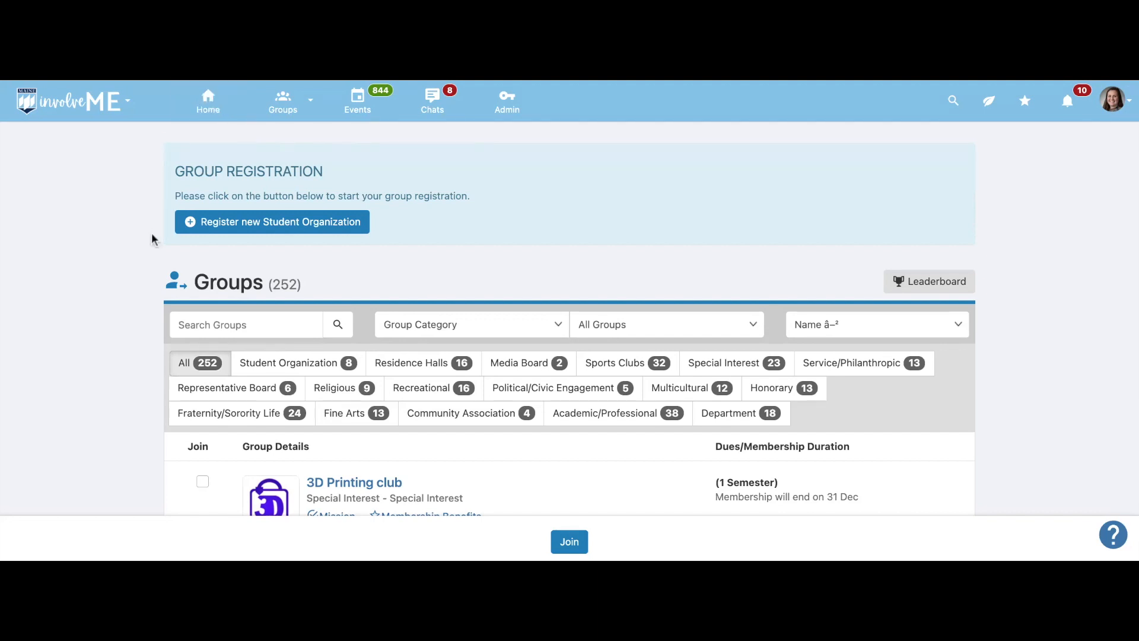
click(221, 225)
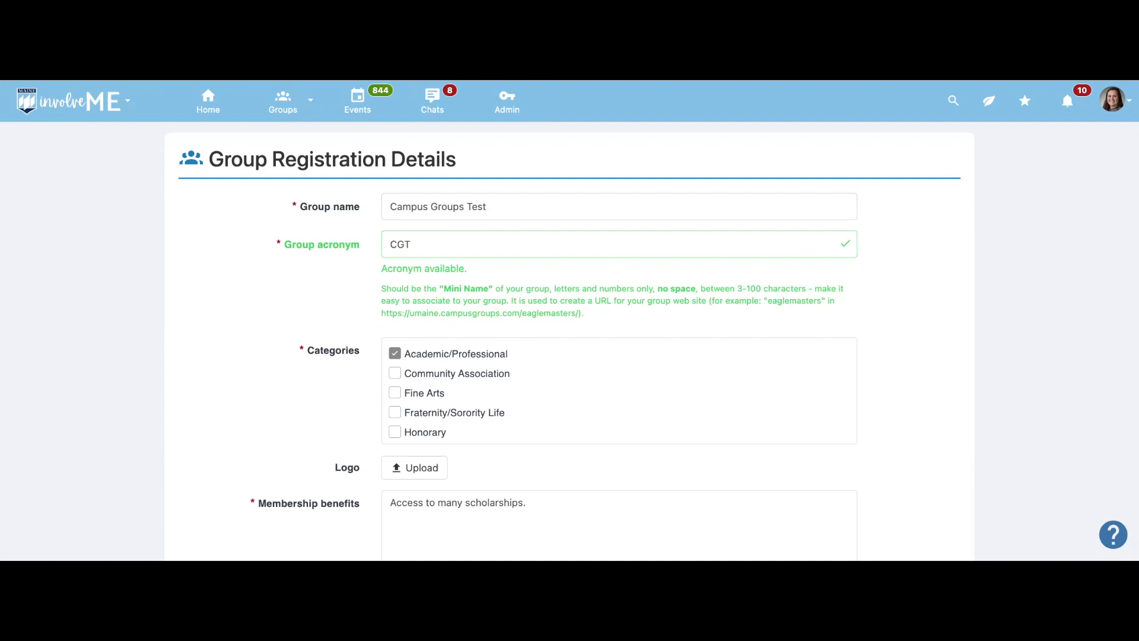
- Examine the group registration fields, from name, acronym and the full category list to membership benefits, mission, goals and constitution
scroll(651, 320, down, 2)
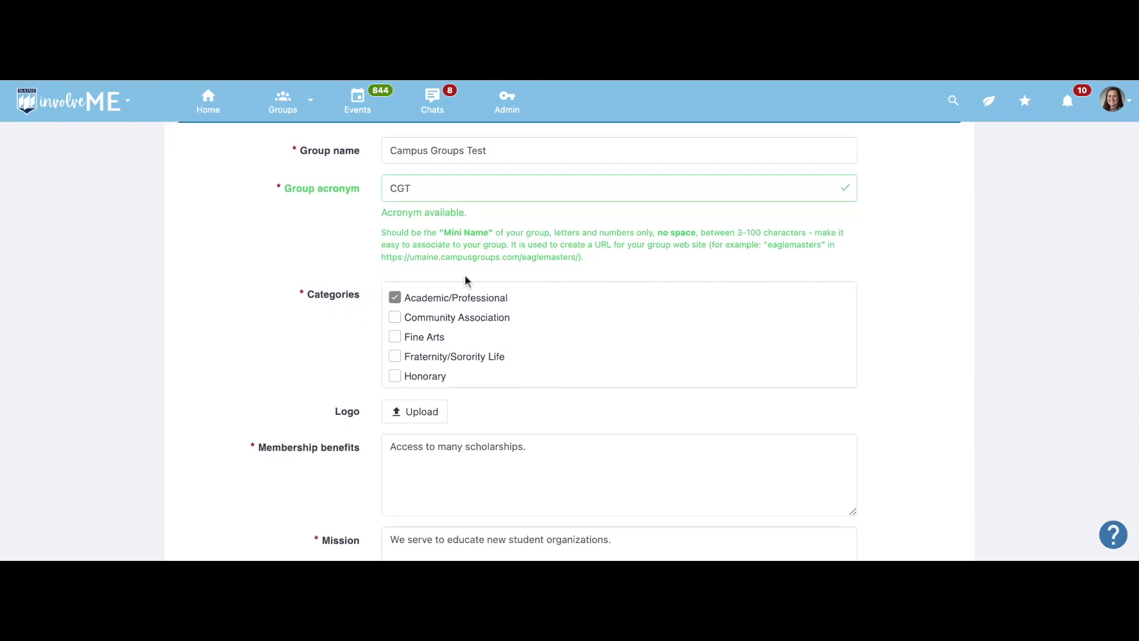
scroll(453, 363, down, 2)
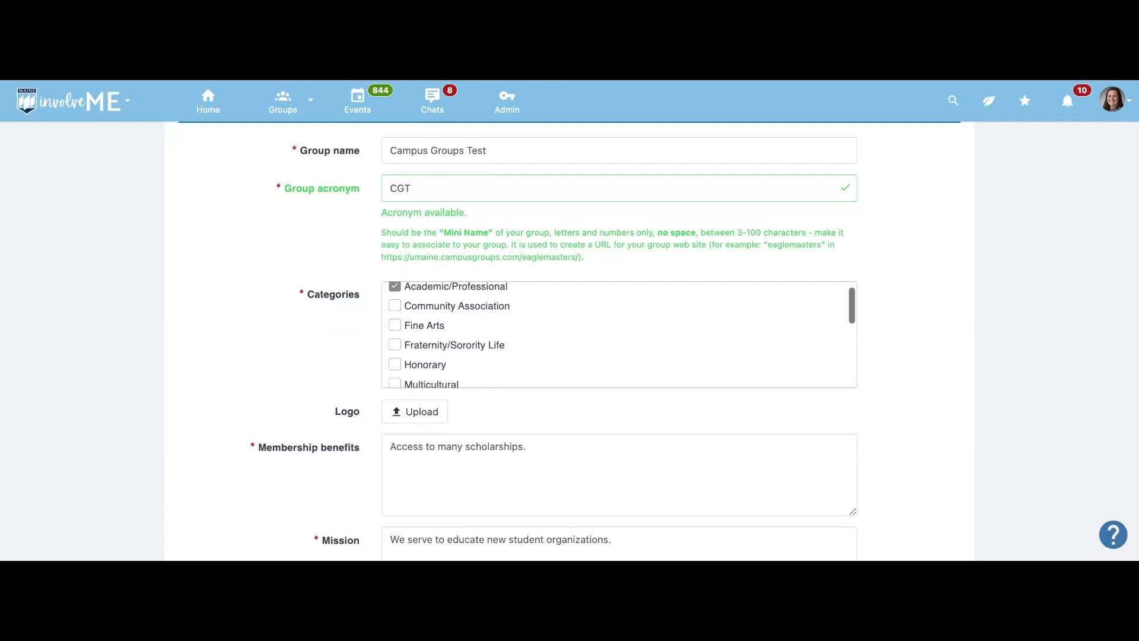
scroll(454, 363, down, 5)
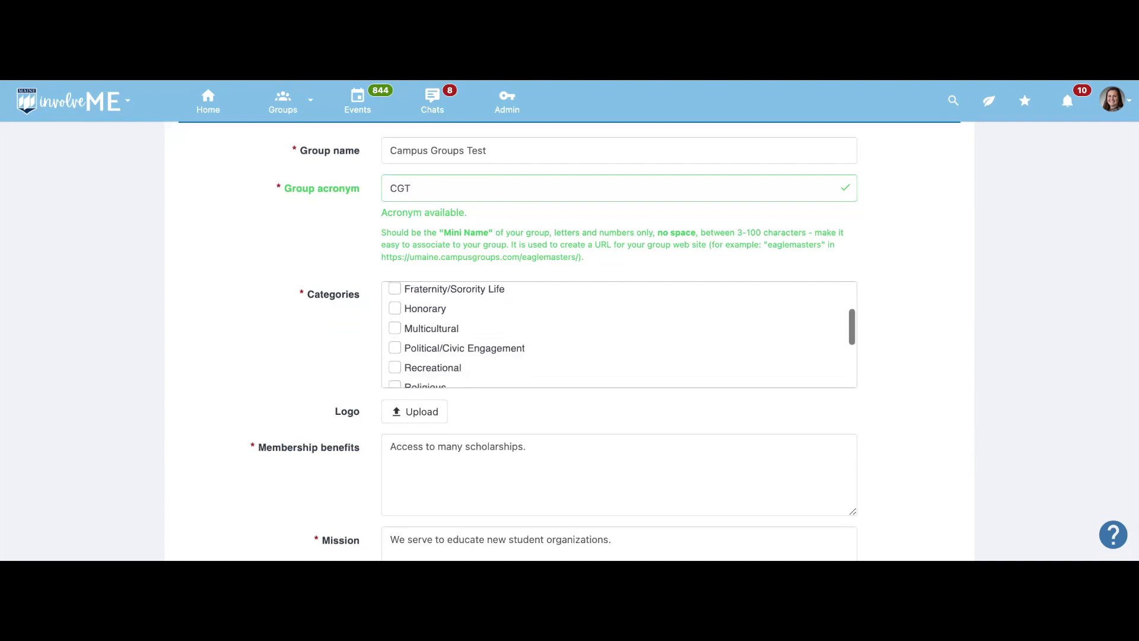
scroll(454, 363, down, 3)
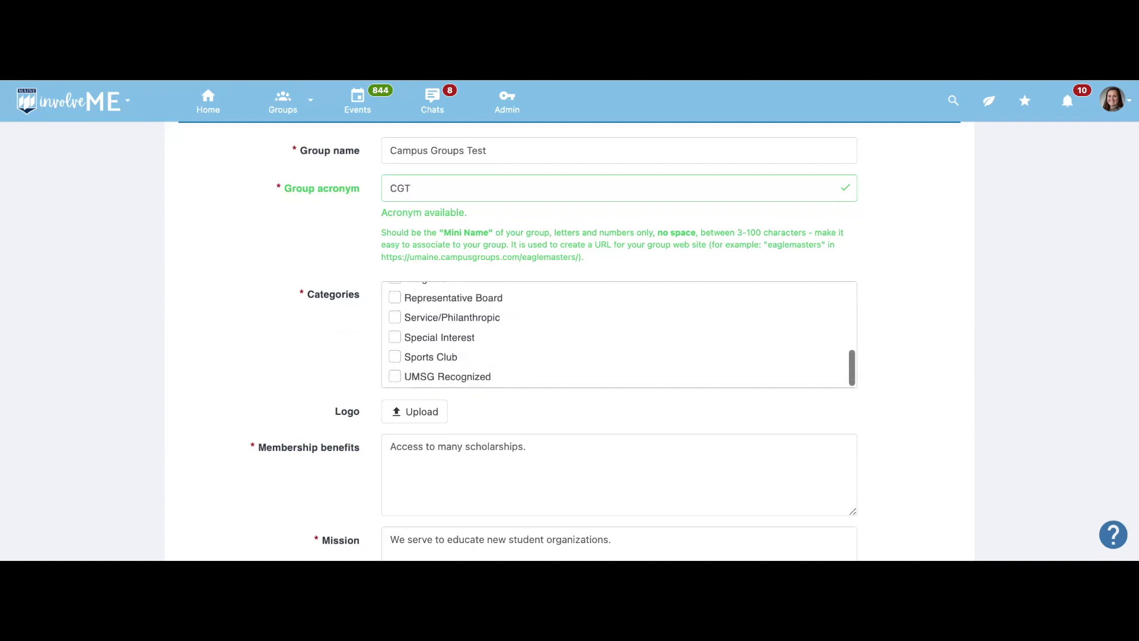
scroll(619, 335, up, 4)
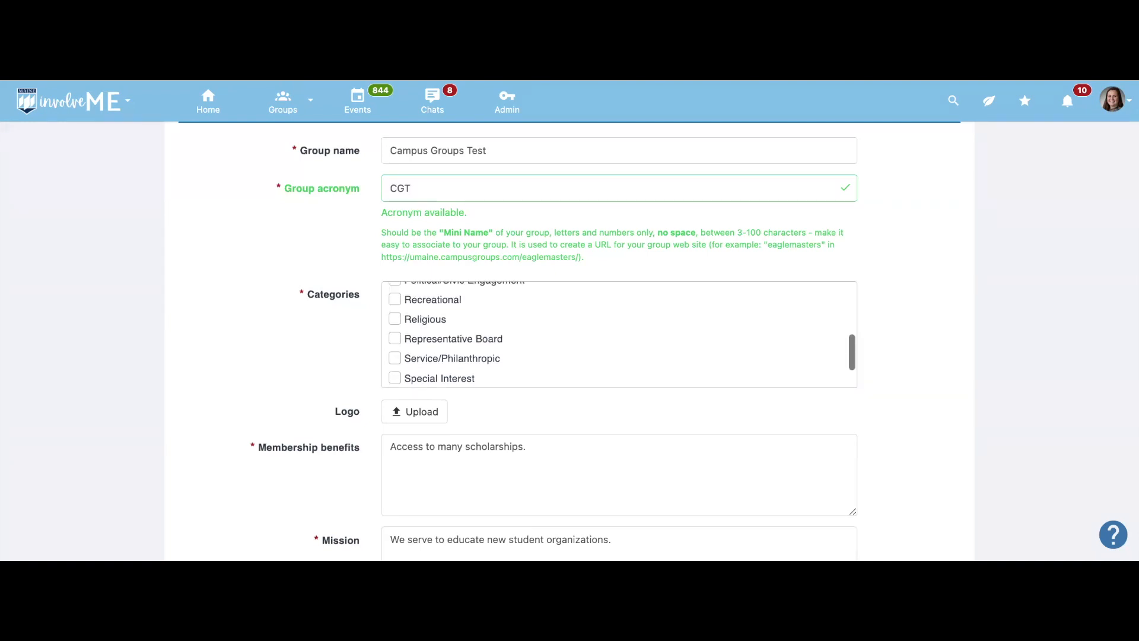
scroll(619, 335, up, 5)
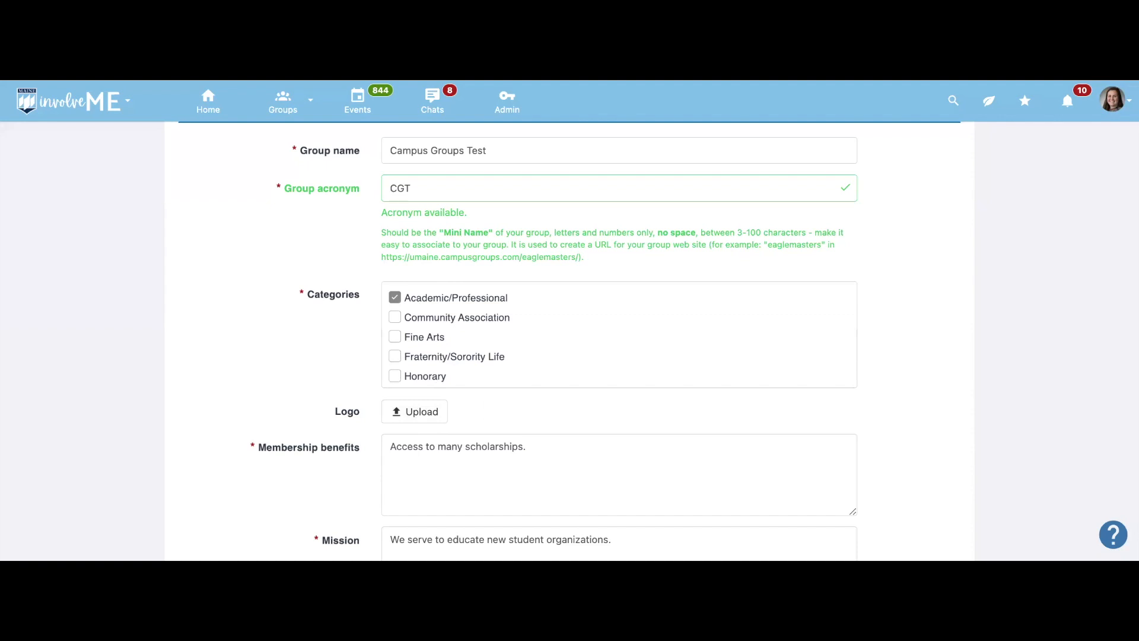
scroll(569, 341, down, 2)
scroll(448, 385, down, 3)
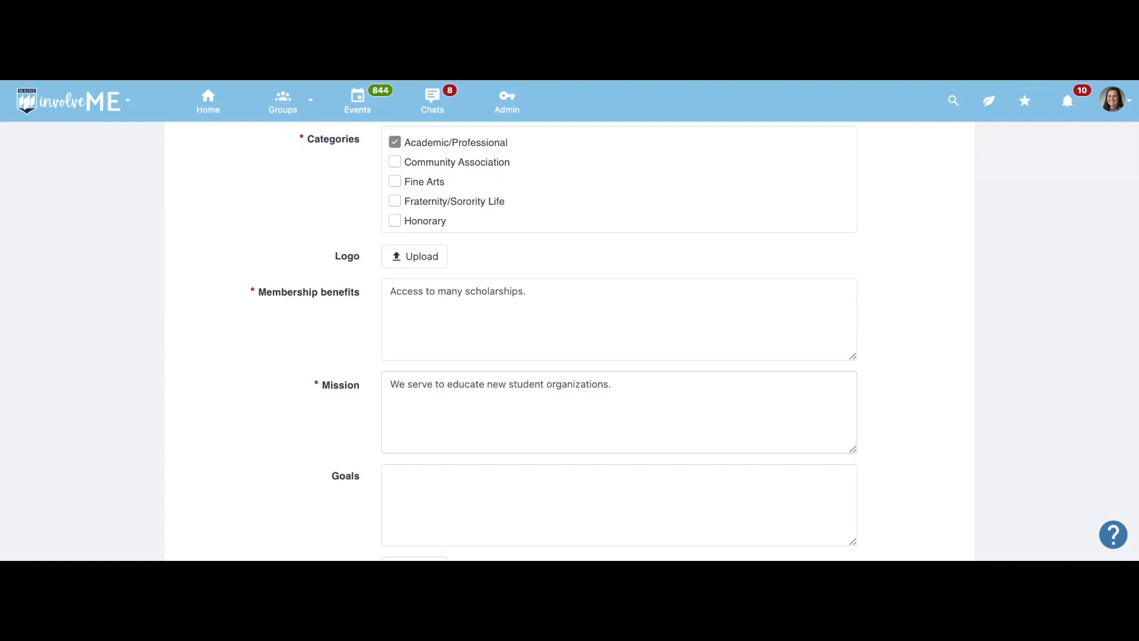
scroll(570, 342, down, 5)
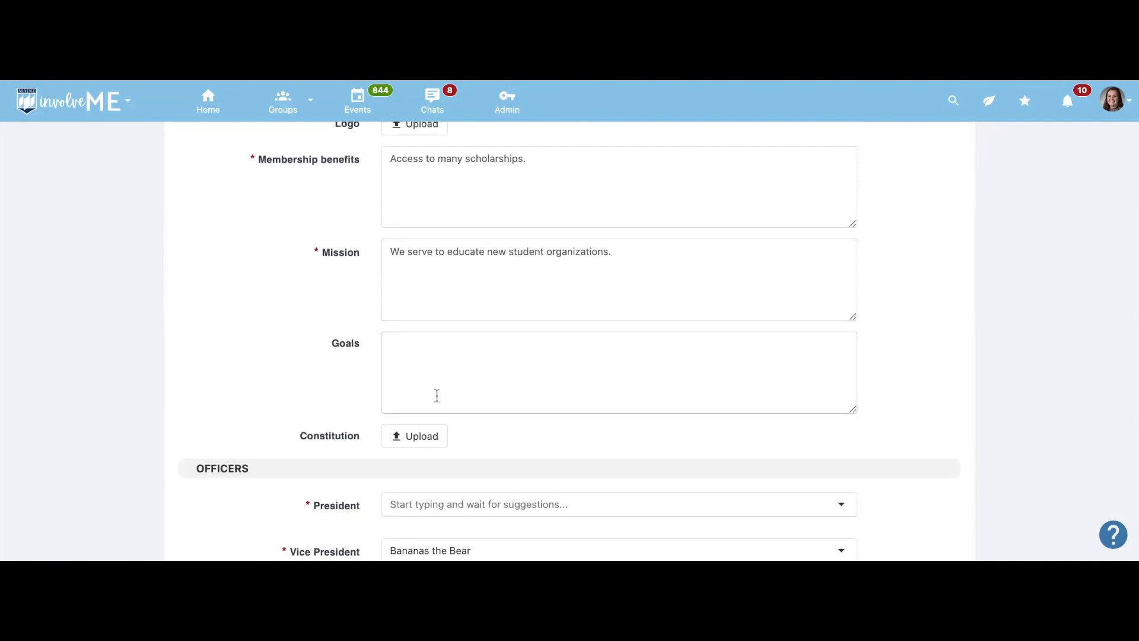
scroll(427, 445, down, 2)
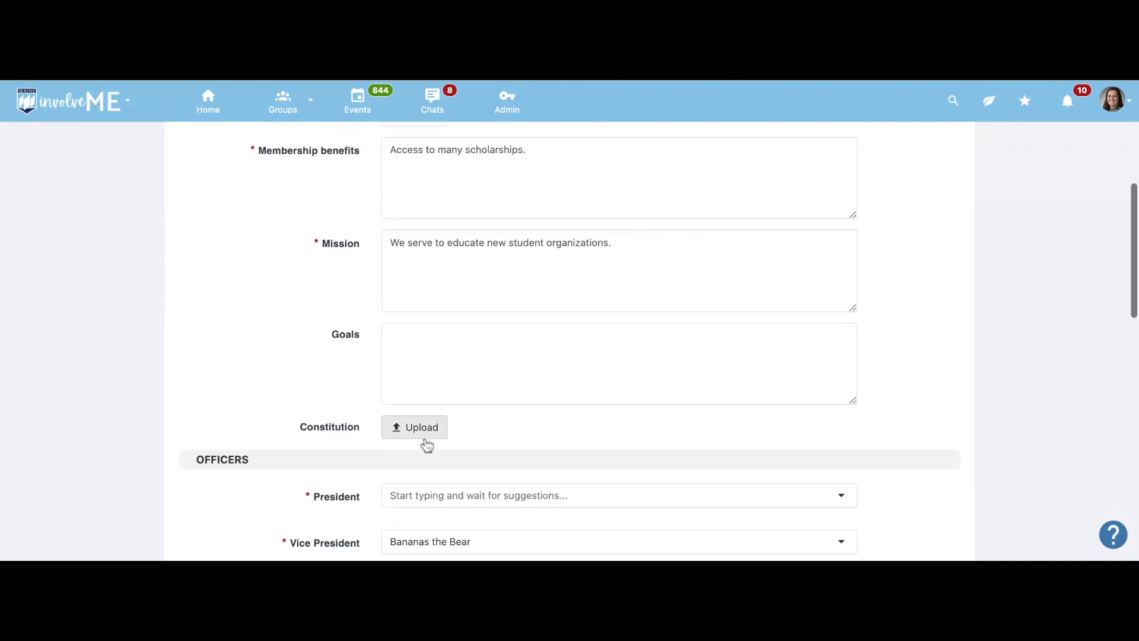
scroll(305, 282, down, 4)
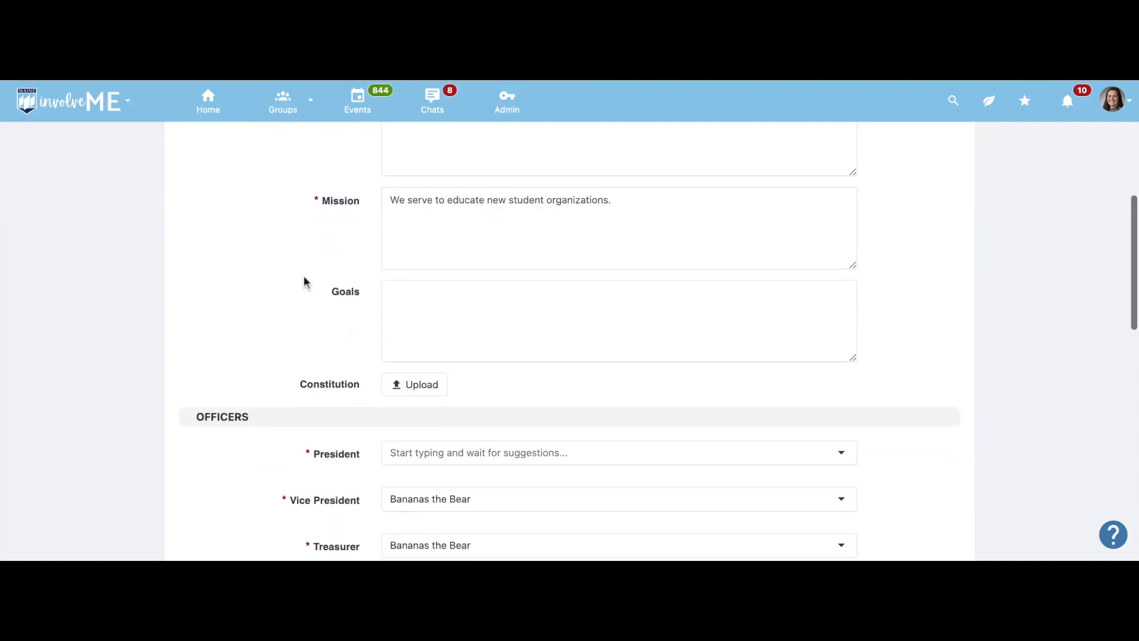
- Find "banana" among the President suggestions and choose Bananas the Bear as the group's President
scroll(304, 278, down, 1)
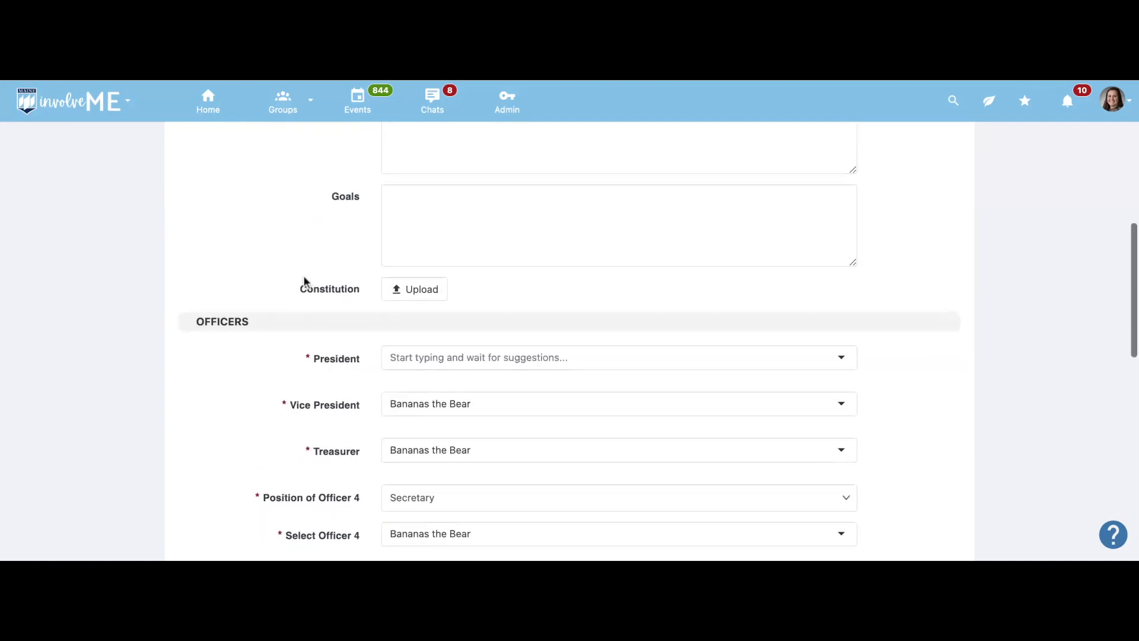
scroll(304, 276, down, 1)
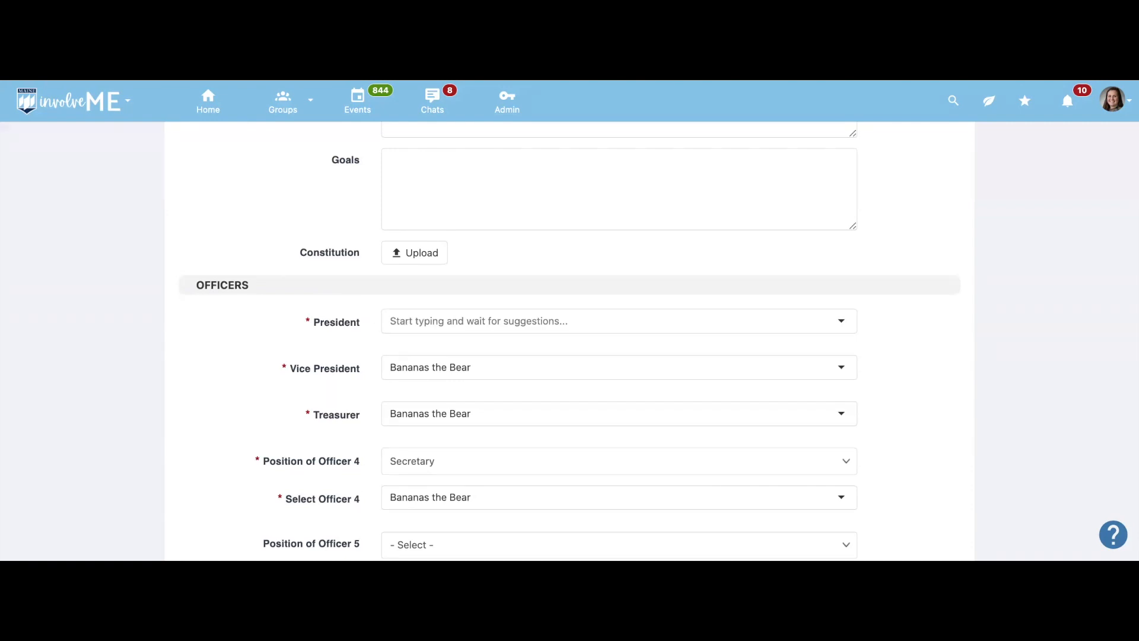
click(619, 321)
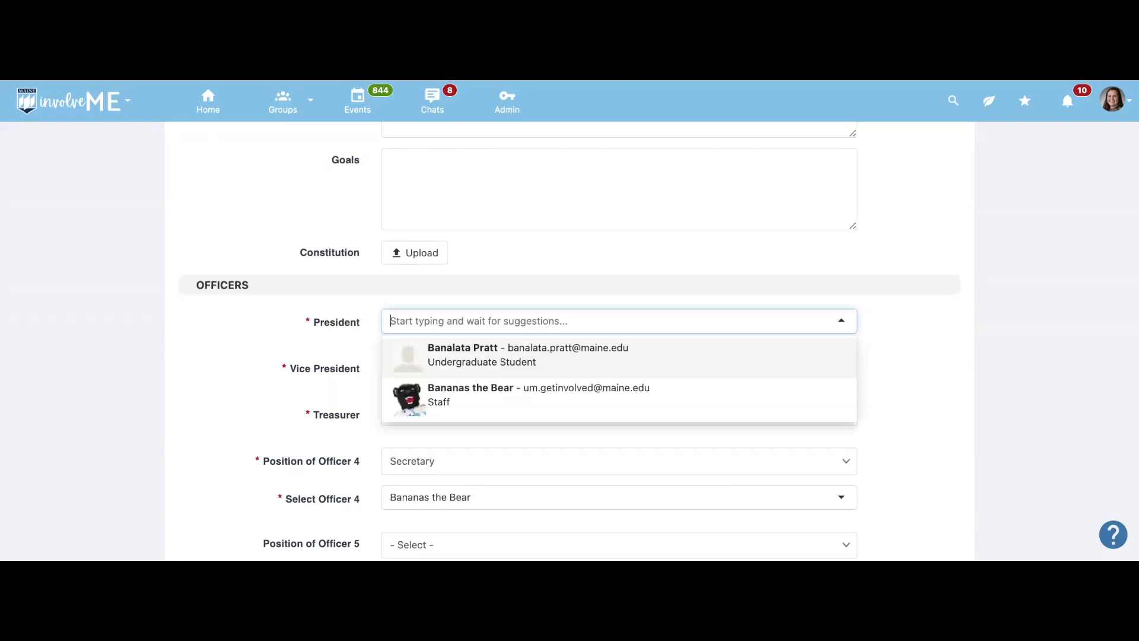
text(bana)
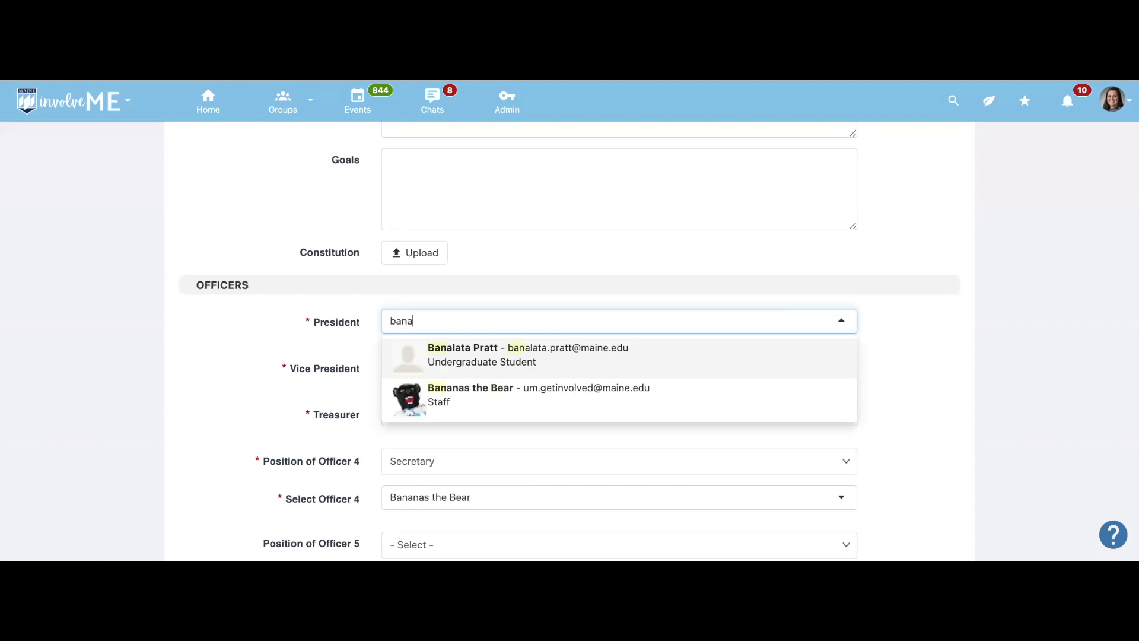
text(na)
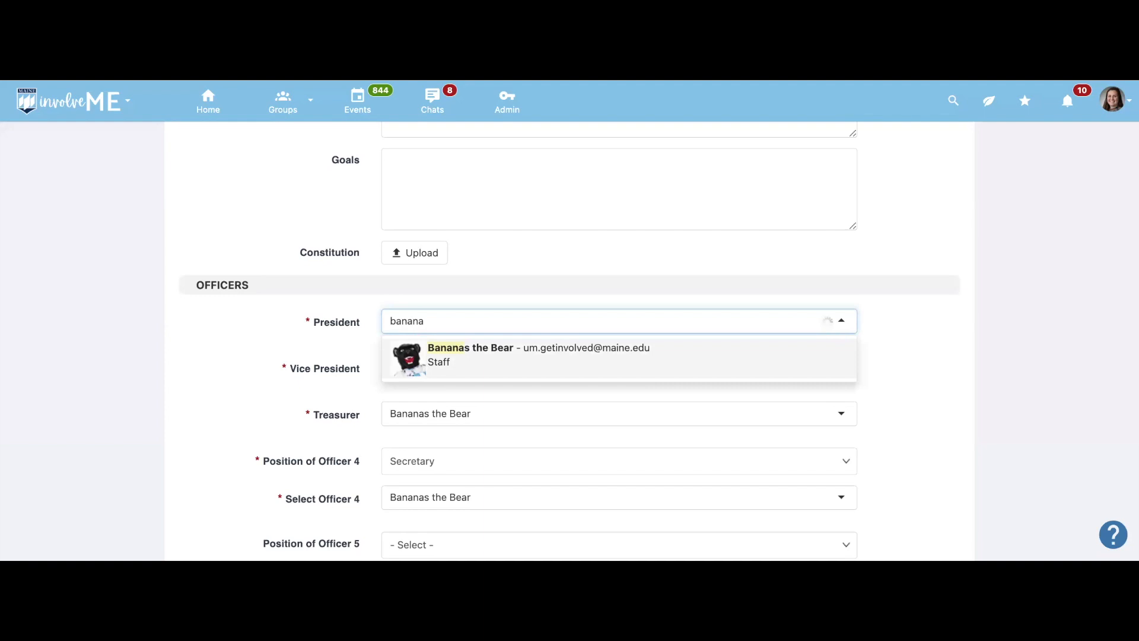
click(428, 349)
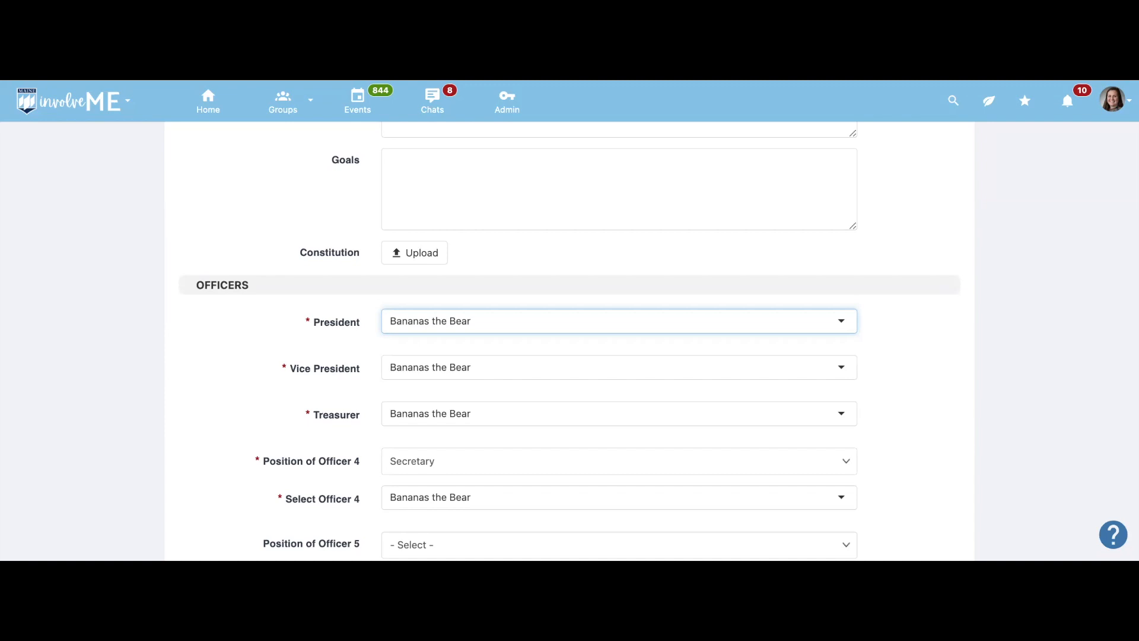
- Leave the remaining officer and member fields as filled in and submit the group details to reach the Preliminary Recognition Form
scroll(570, 341, down, 3)
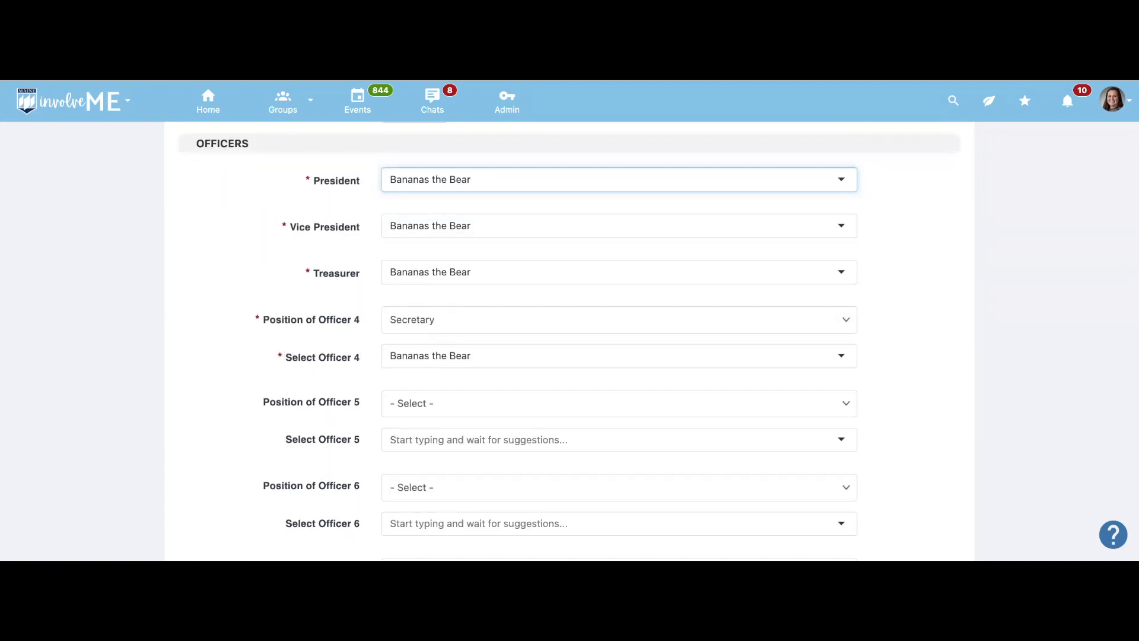
scroll(304, 362, down, 1)
scroll(569, 341, down, 5)
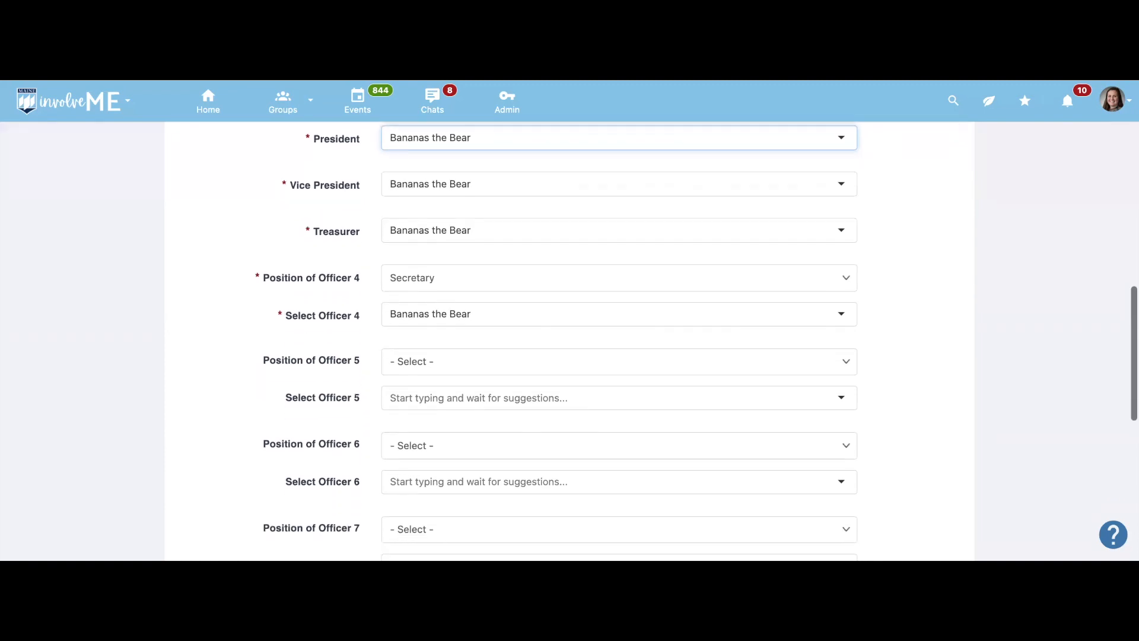
scroll(570, 341, down, 5)
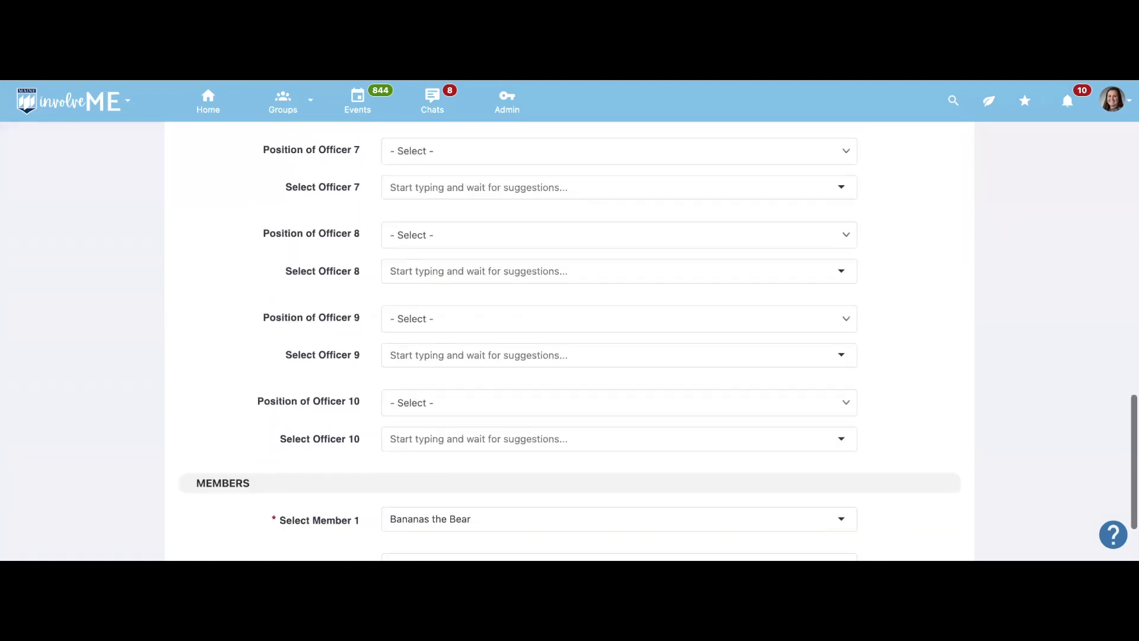
scroll(281, 355, down, 1)
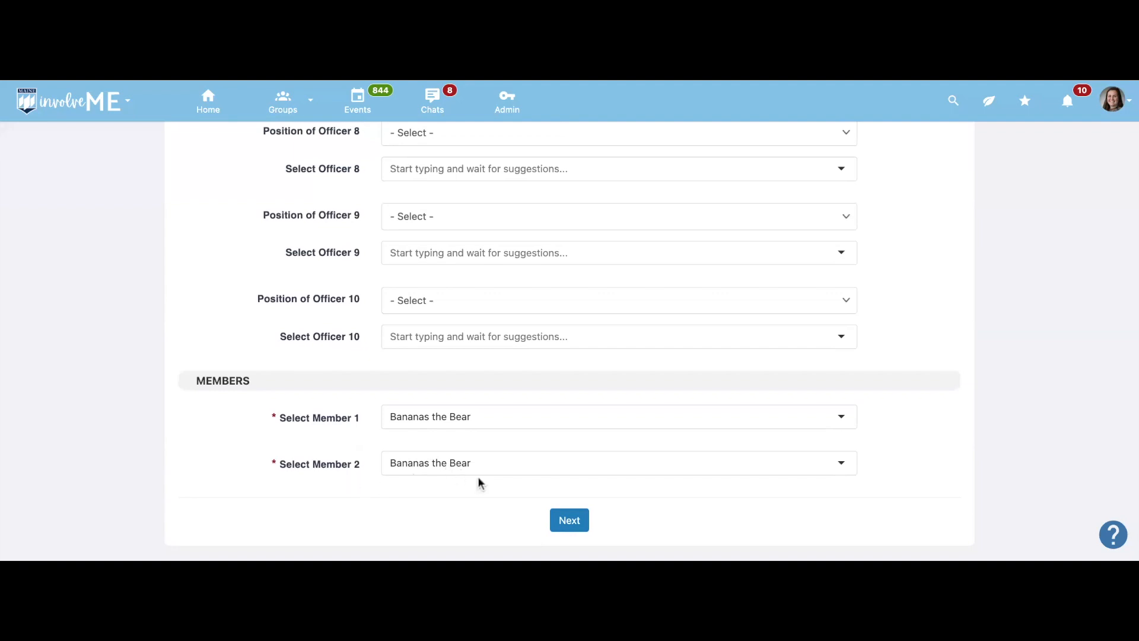
click(553, 511)
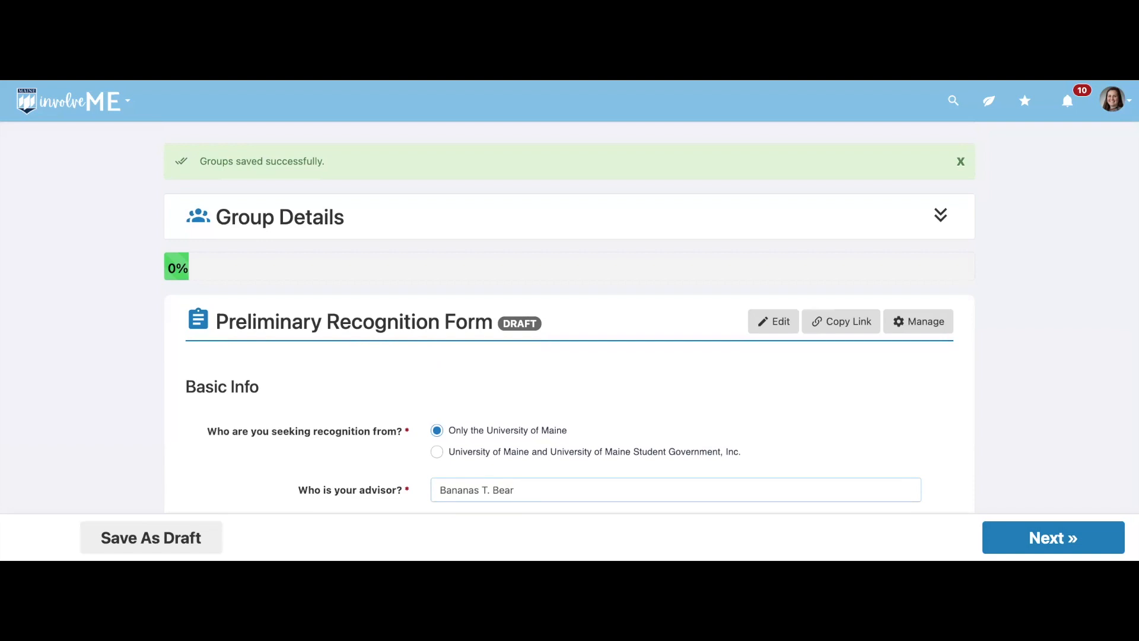
- Review the form's Basic Info section, covering recognition type, advisor details, meeting time and the optional social media and website links
scroll(569, 321, down, 2)
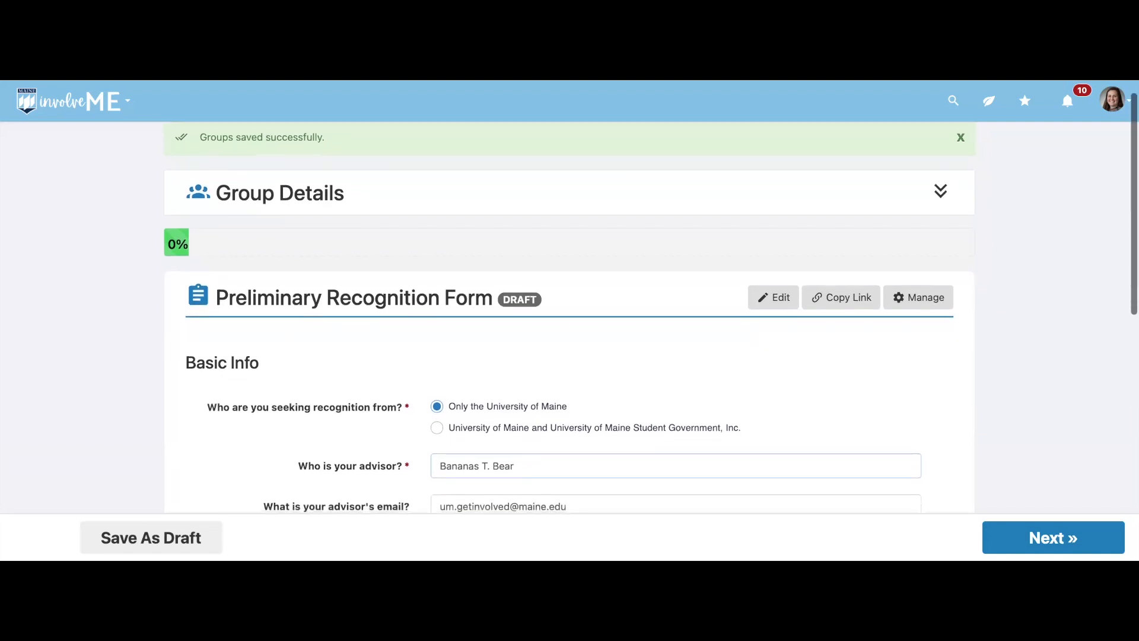
scroll(569, 320, down, 2)
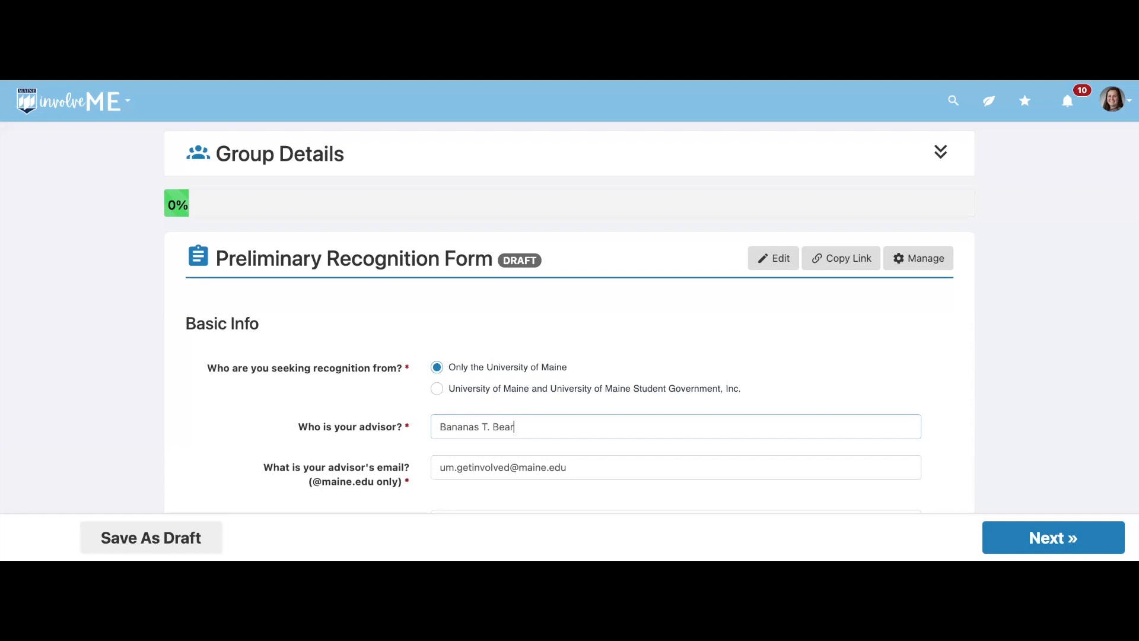
scroll(639, 403, down, 1)
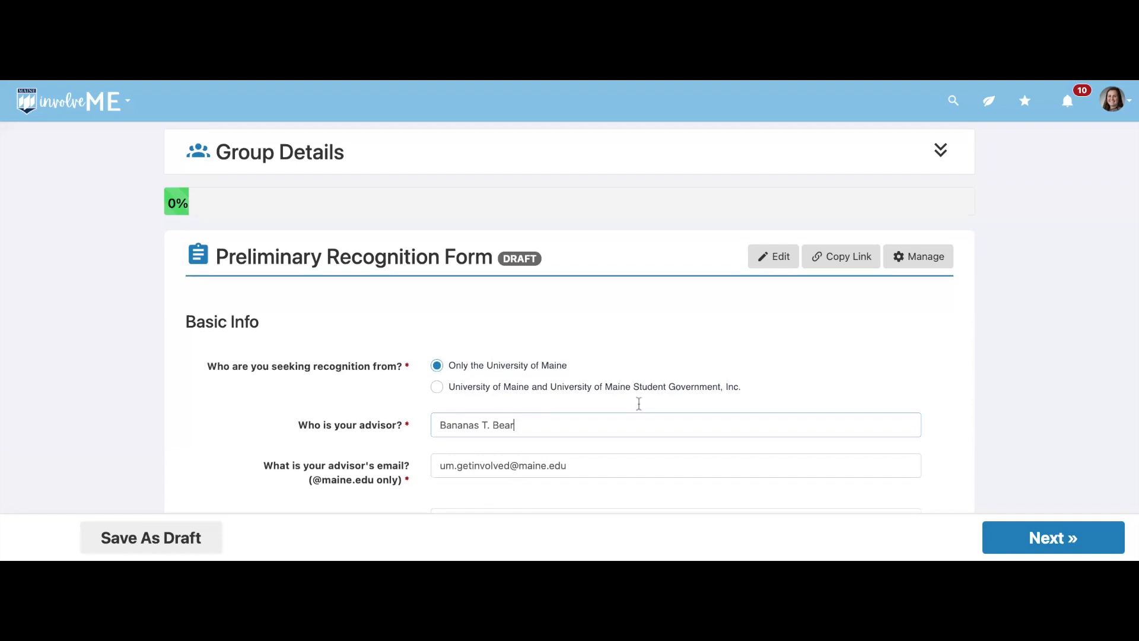
scroll(639, 404, down, 2)
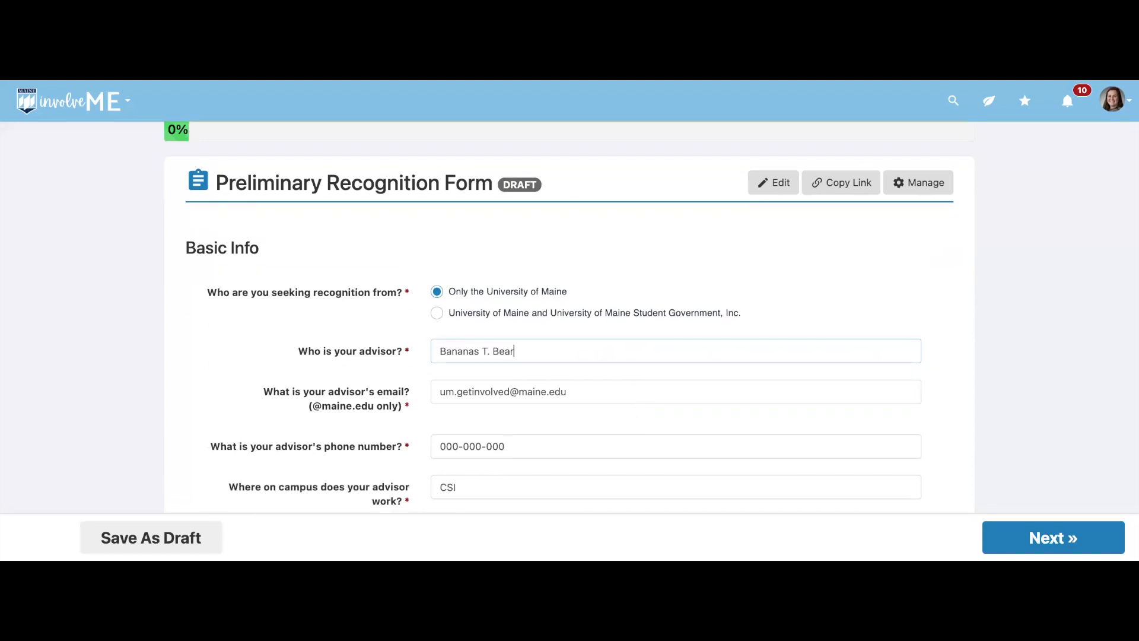
scroll(569, 320, down, 1)
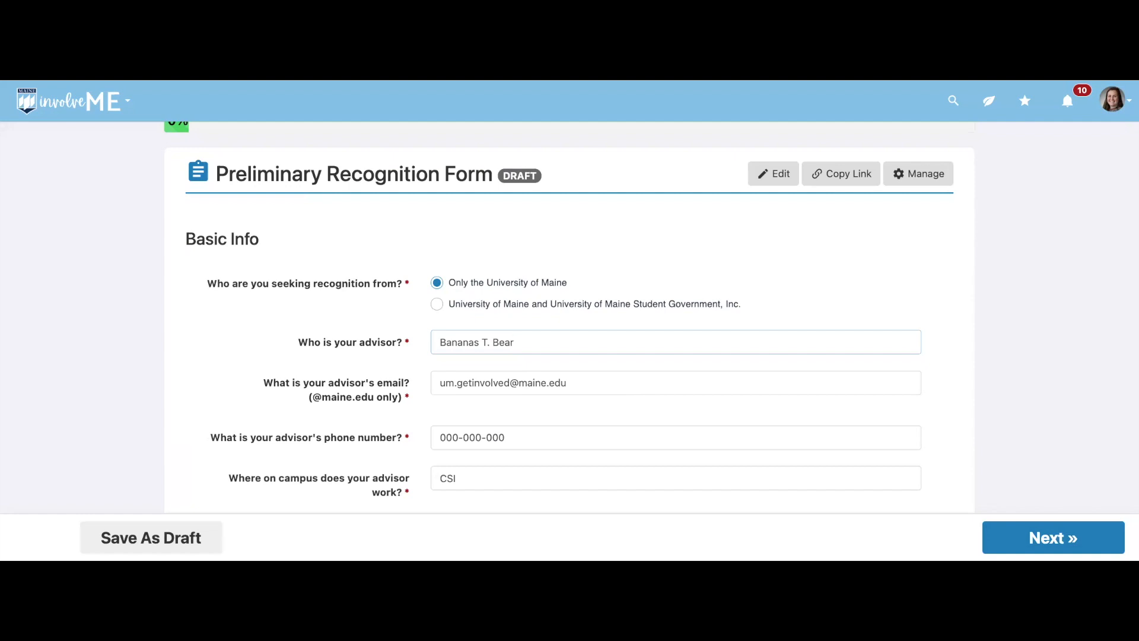
scroll(570, 320, down, 1)
scroll(570, 320, down, 3)
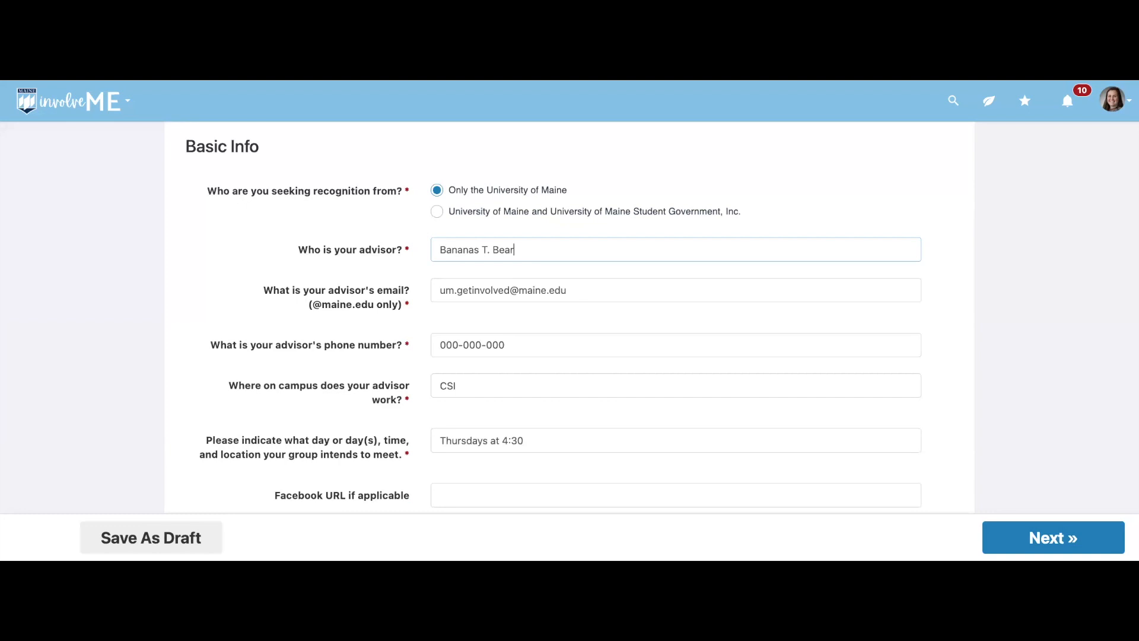
scroll(570, 321, down, 1)
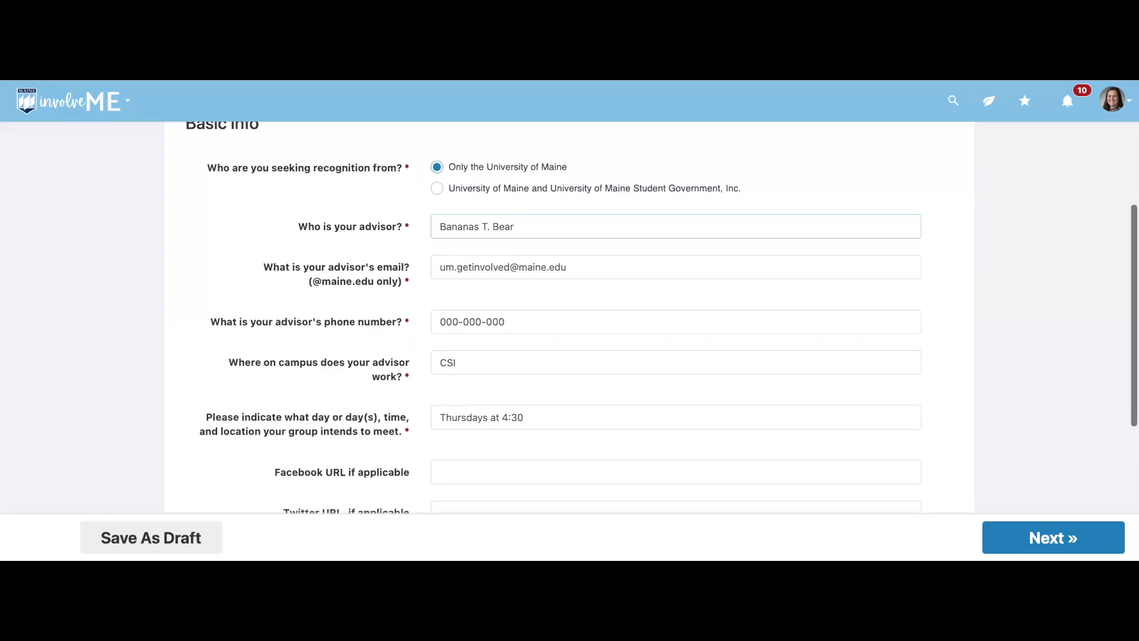
scroll(569, 321, down, 4)
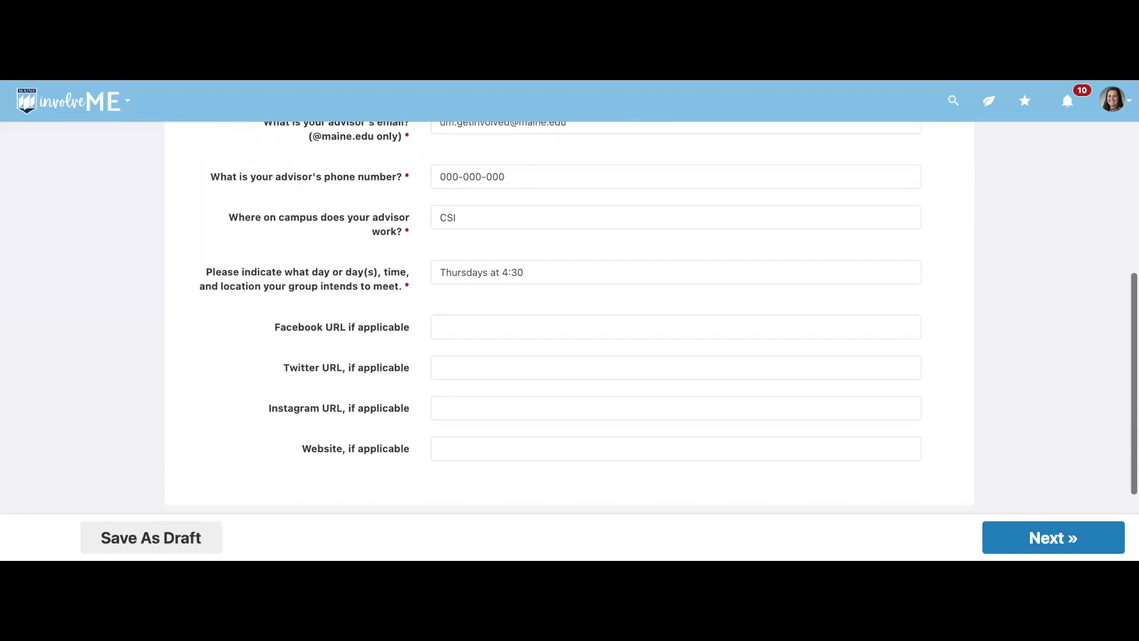
scroll(771, 443, down, 2)
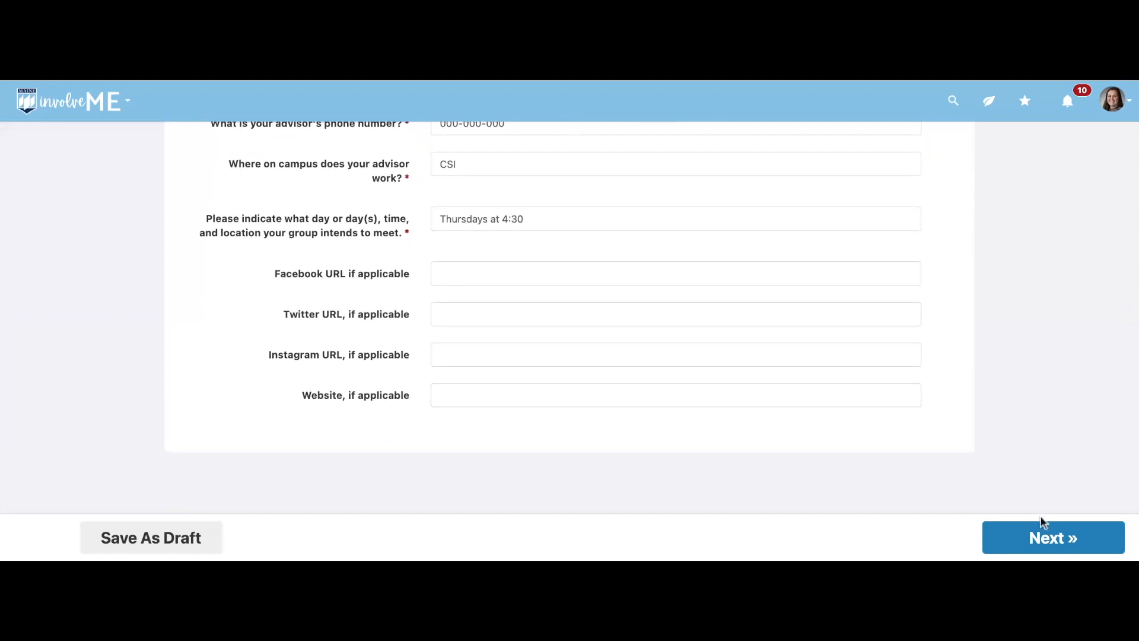
- Advance from Basic Info to the Finances section and look over its questions on funding, dues, budget and tax ID
click(1068, 539)
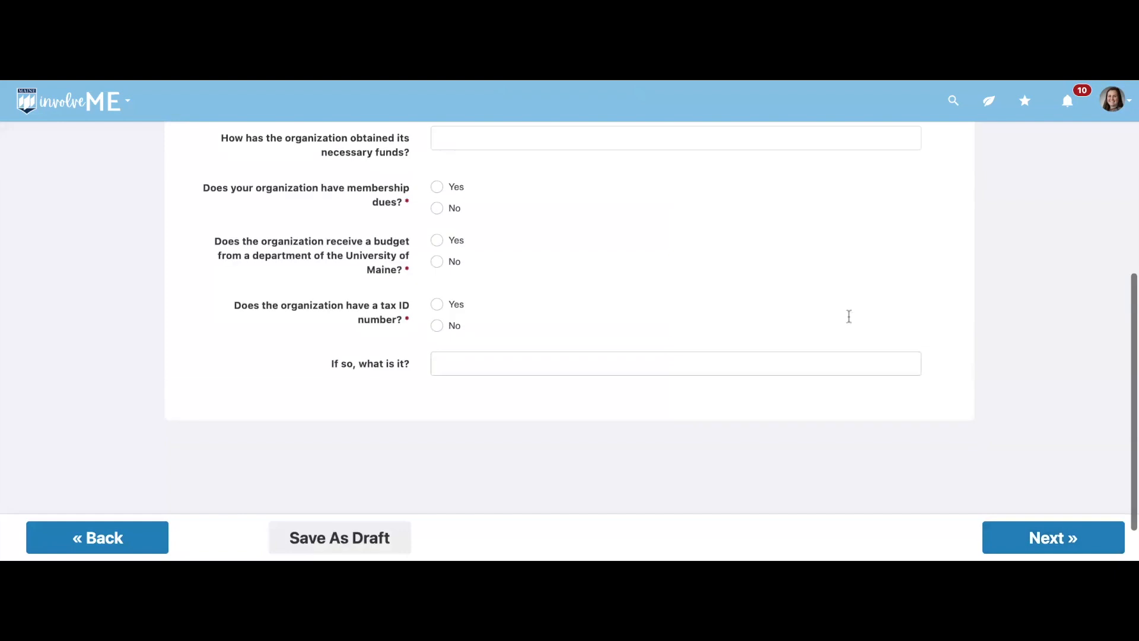
scroll(849, 316, down, 2)
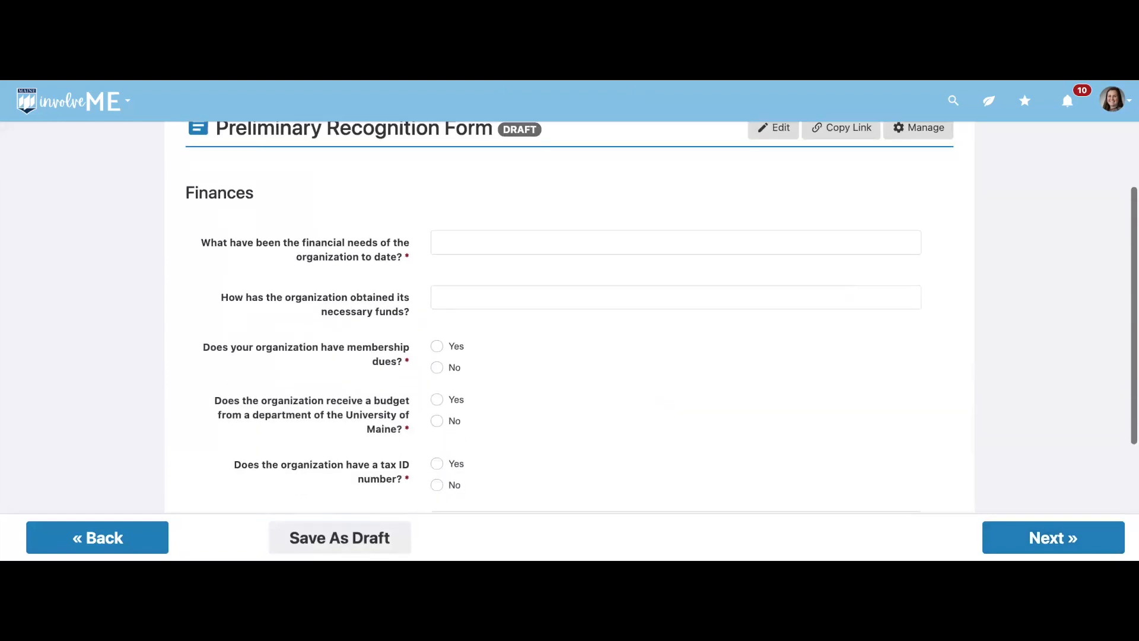
scroll(850, 317, up, 1)
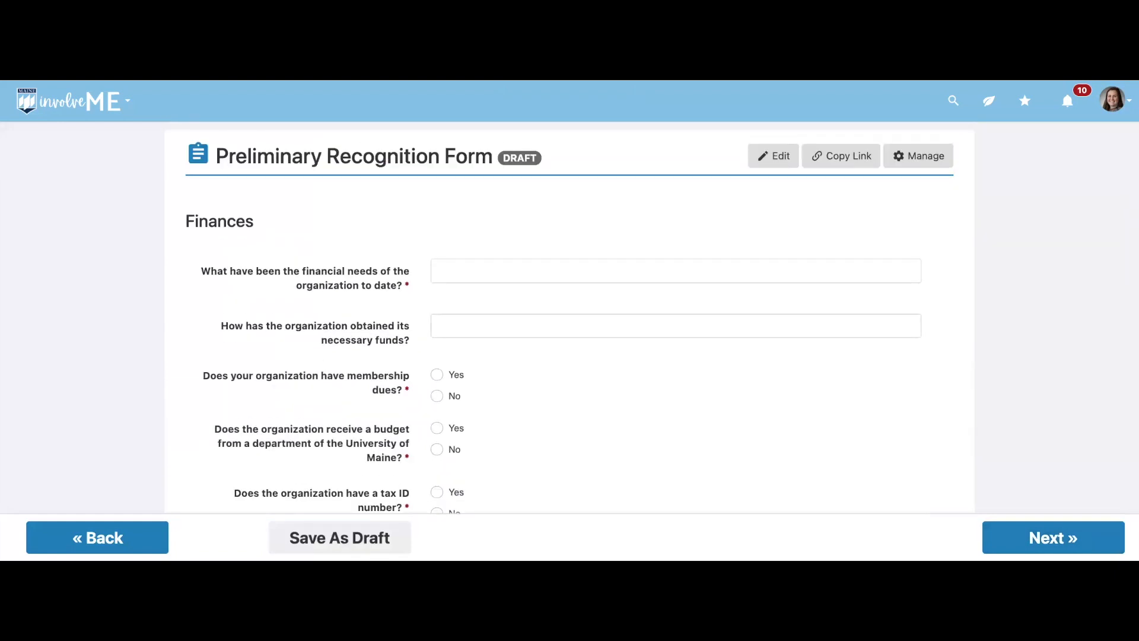
- Enter None for the organization's financial needs to date and answer Yes to having membership dues
click(677, 272)
text(None)
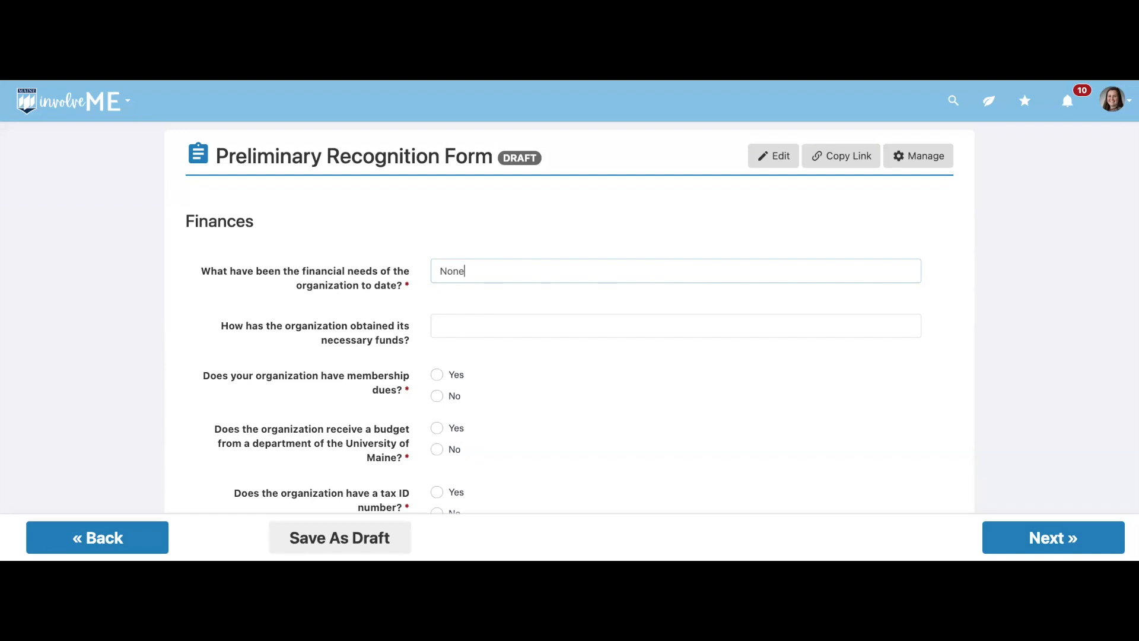
scroll(662, 318, down, 1)
scroll(662, 319, down, 2)
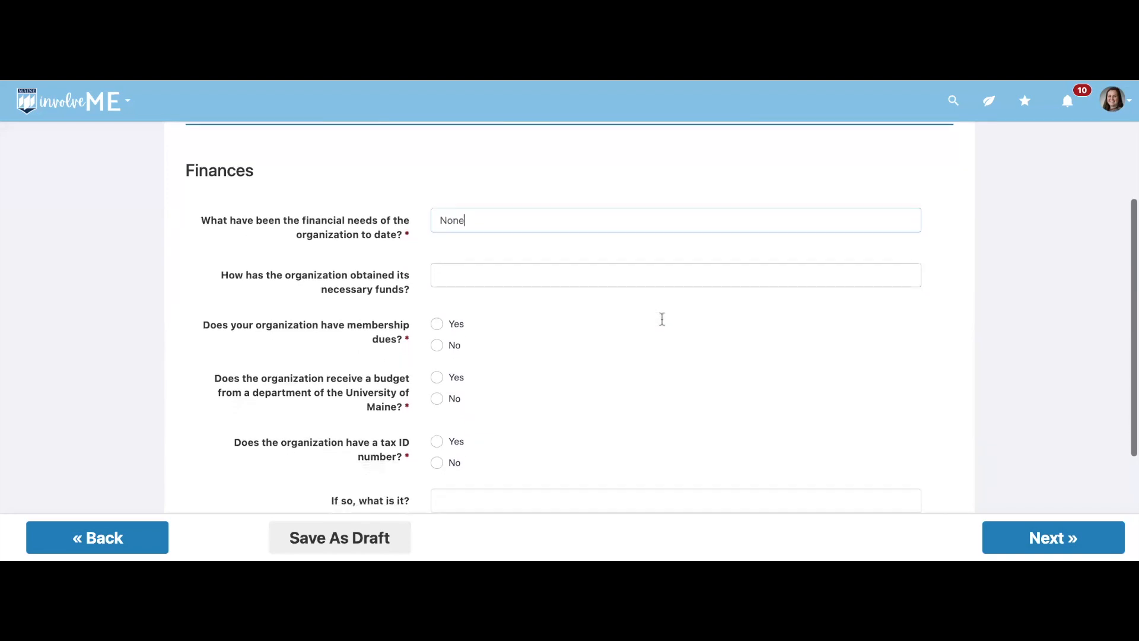
scroll(663, 319, down, 3)
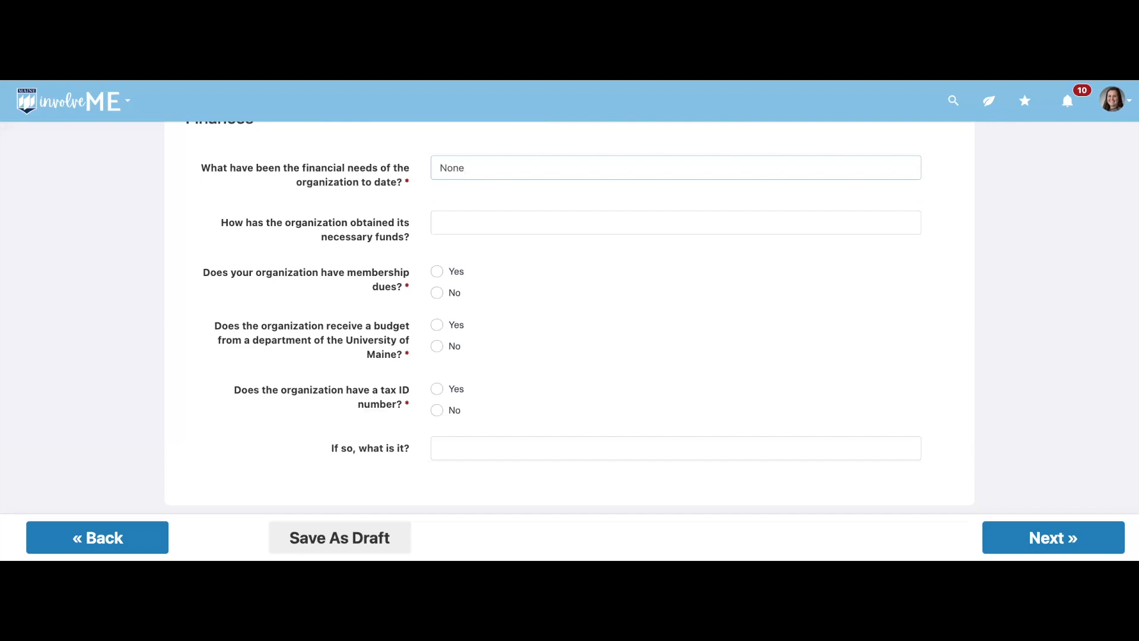
click(438, 272)
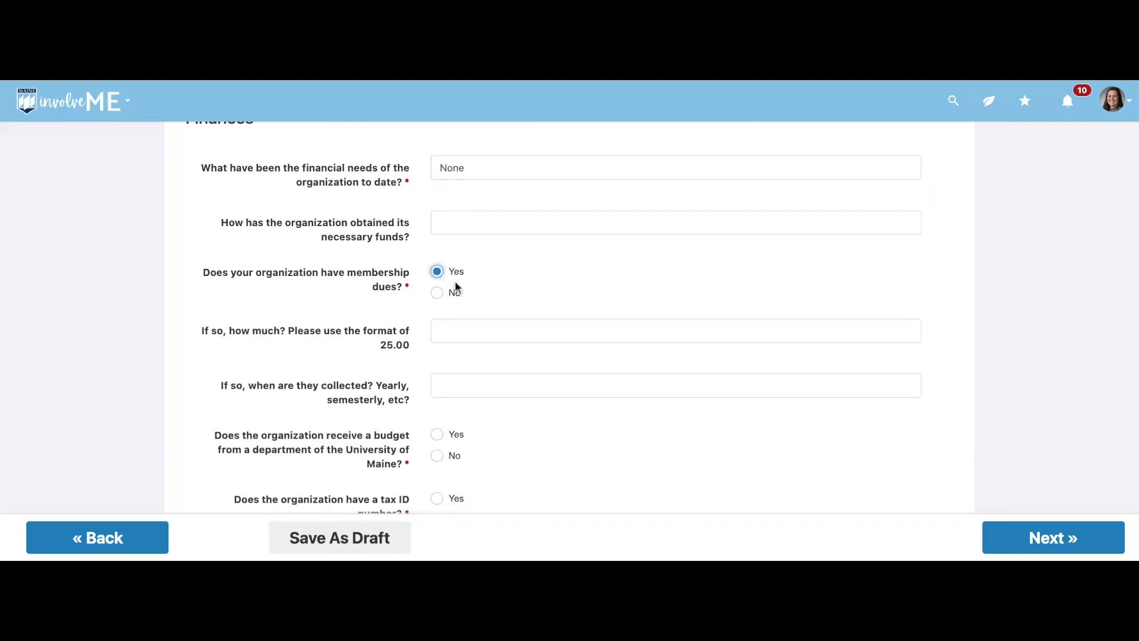
- Set the membership dues amount to 25.00 and their collection schedule to yearly
click(469, 330)
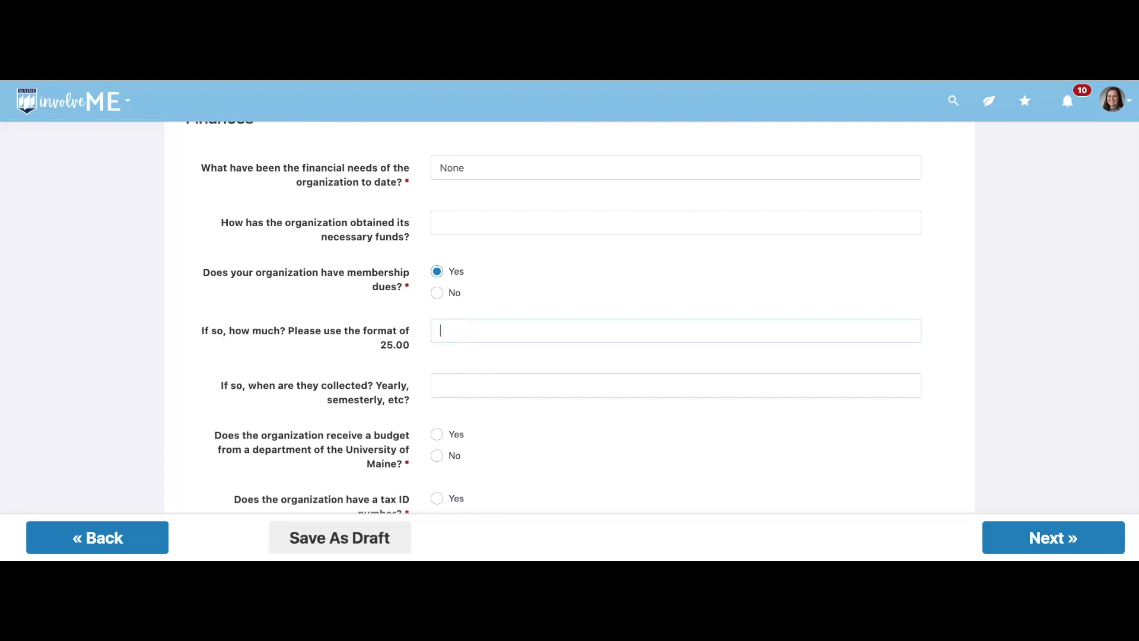
text(25)
click(477, 389)
text(yearly)
- Look over the follow-up questions for receiving a University of Maine department budget, and answer No to that question
scroll(478, 387, down, 1)
scroll(478, 386, down, 3)
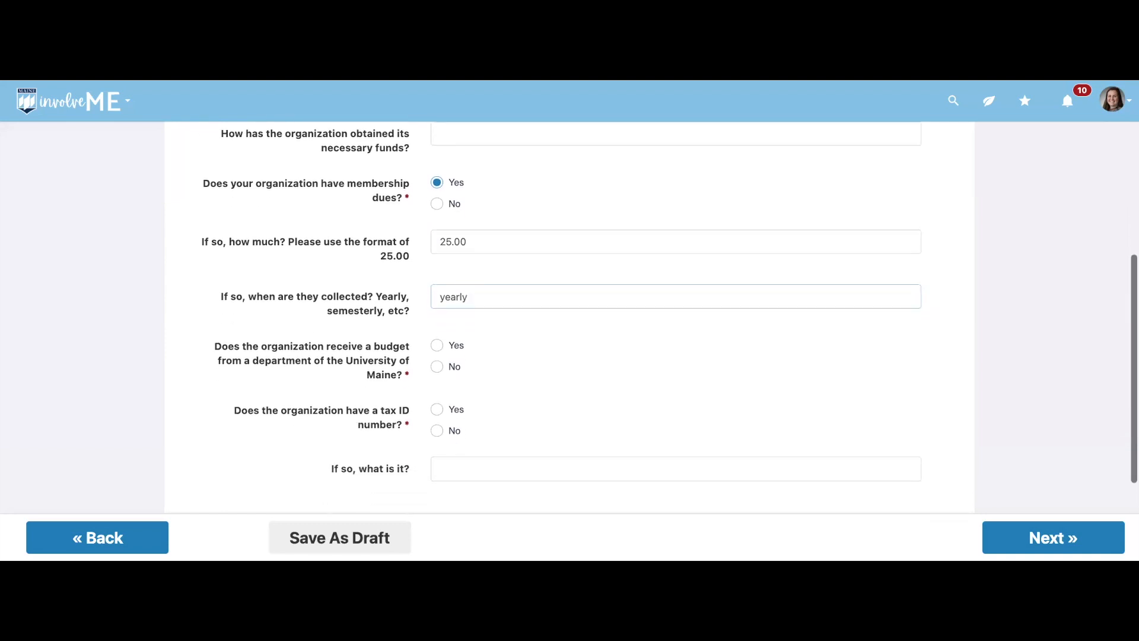
scroll(461, 397, down, 1)
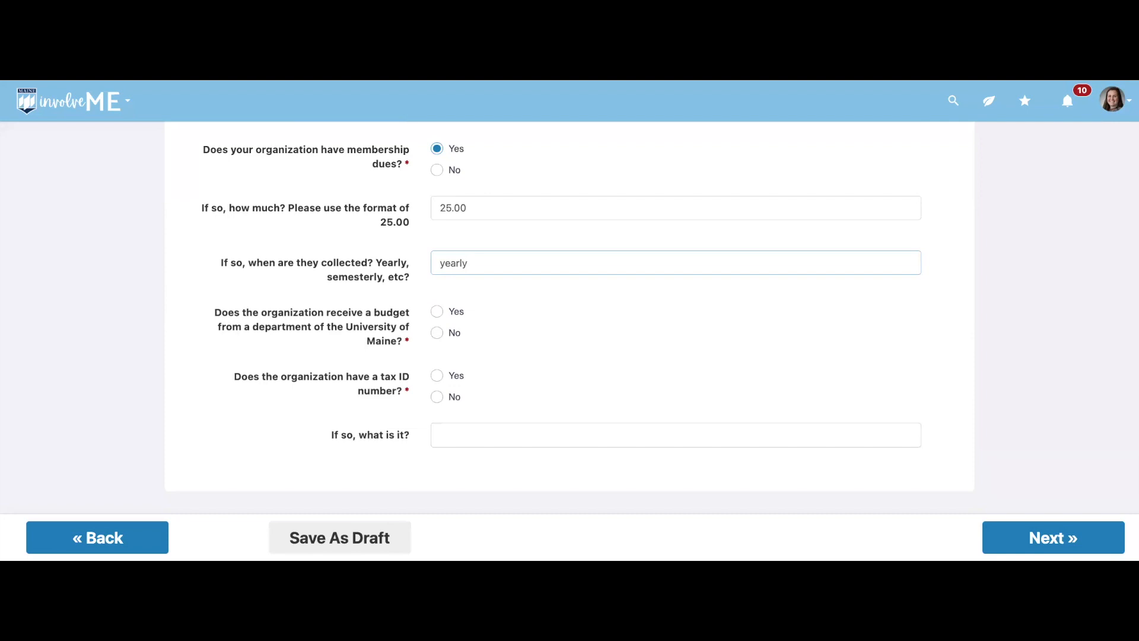
click(440, 313)
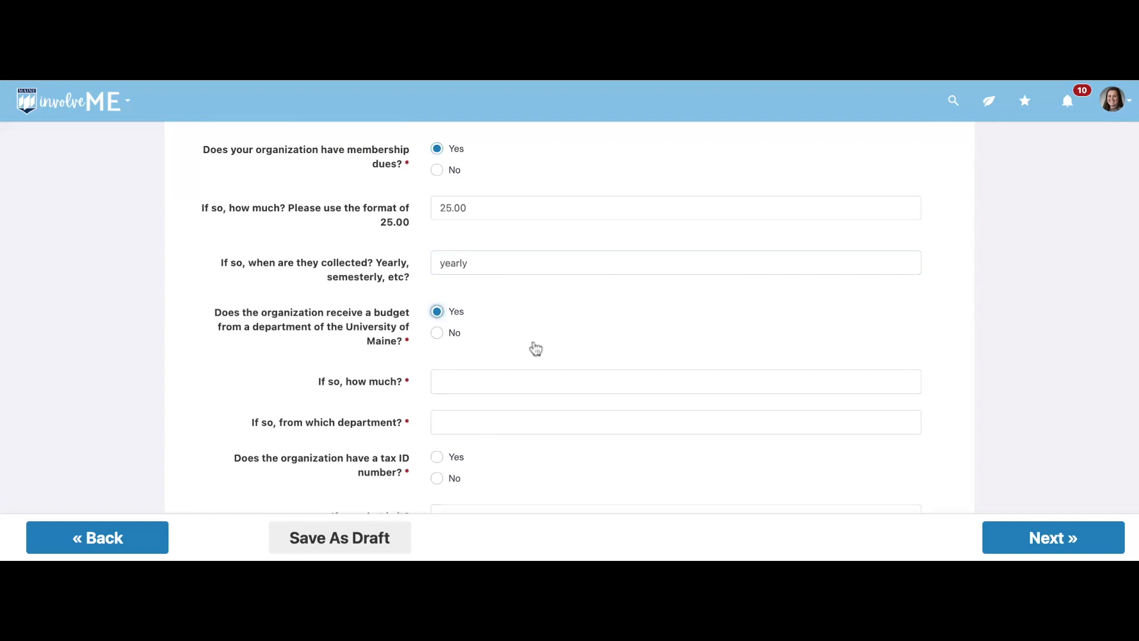
scroll(549, 351, down, 1)
scroll(549, 351, down, 2)
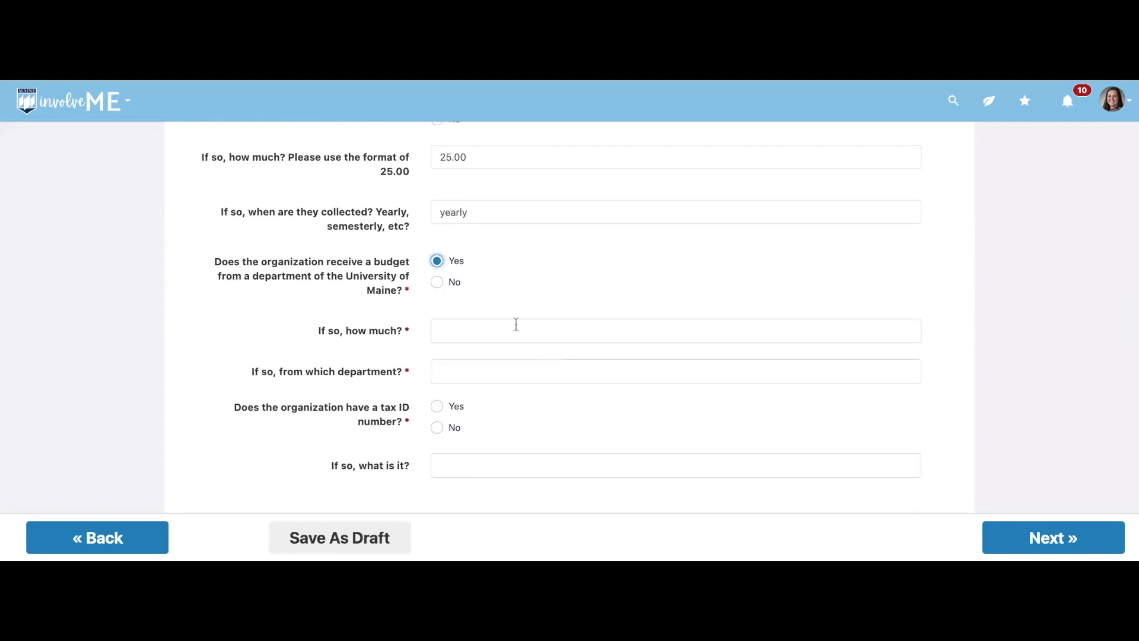
click(437, 283)
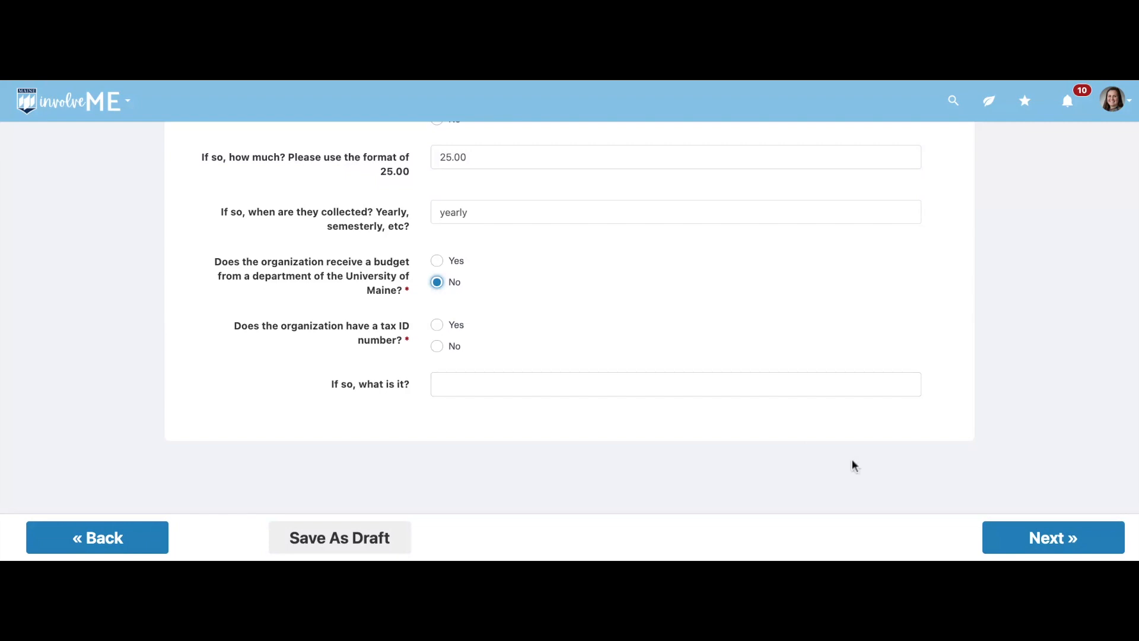
- Under Compliance and Legal Responsibilities, answer Yes to the Discrimination and Hazing Policy questions, and submit the form, returning to the home page
scroll(846, 298, up, 3)
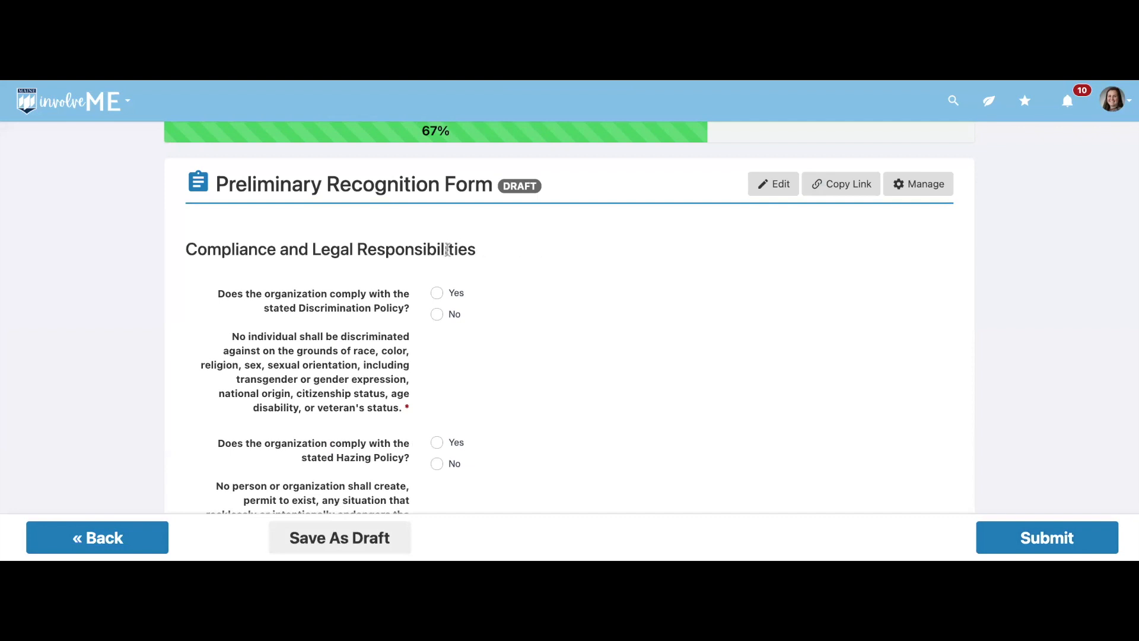
click(437, 292)
scroll(437, 293, down, 1)
scroll(393, 263, down, 1)
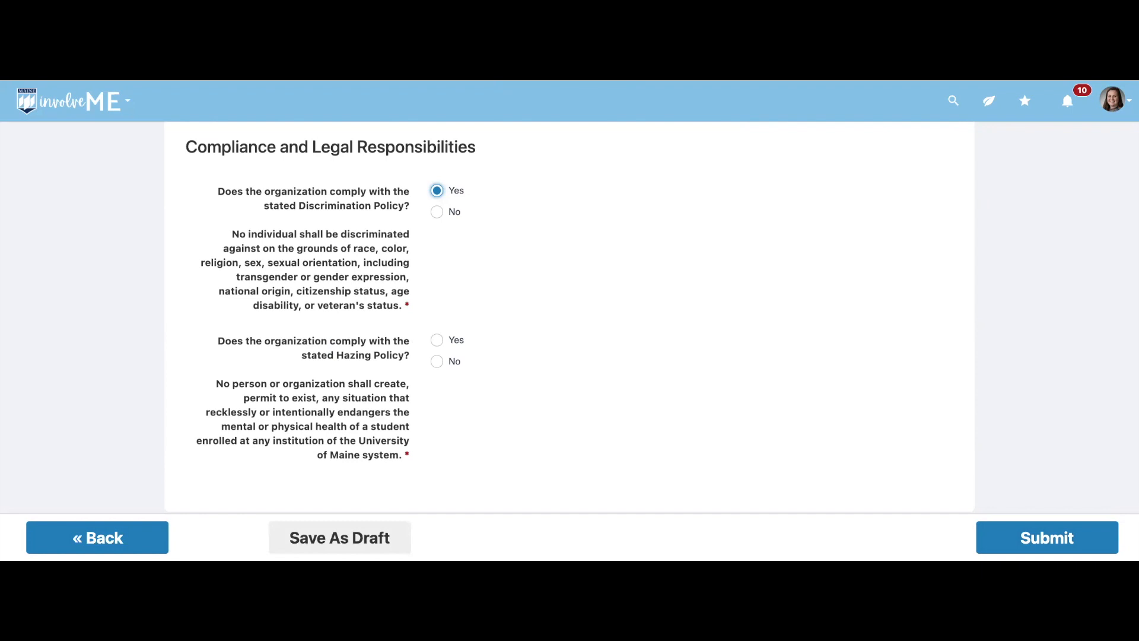
scroll(570, 314, down, 1)
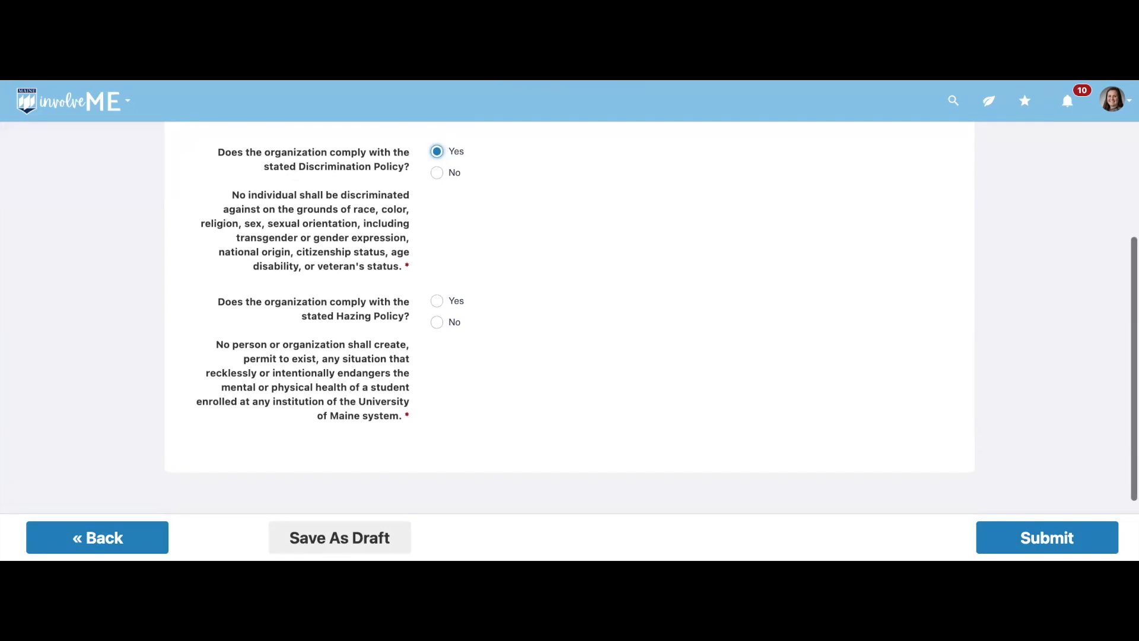
click(438, 301)
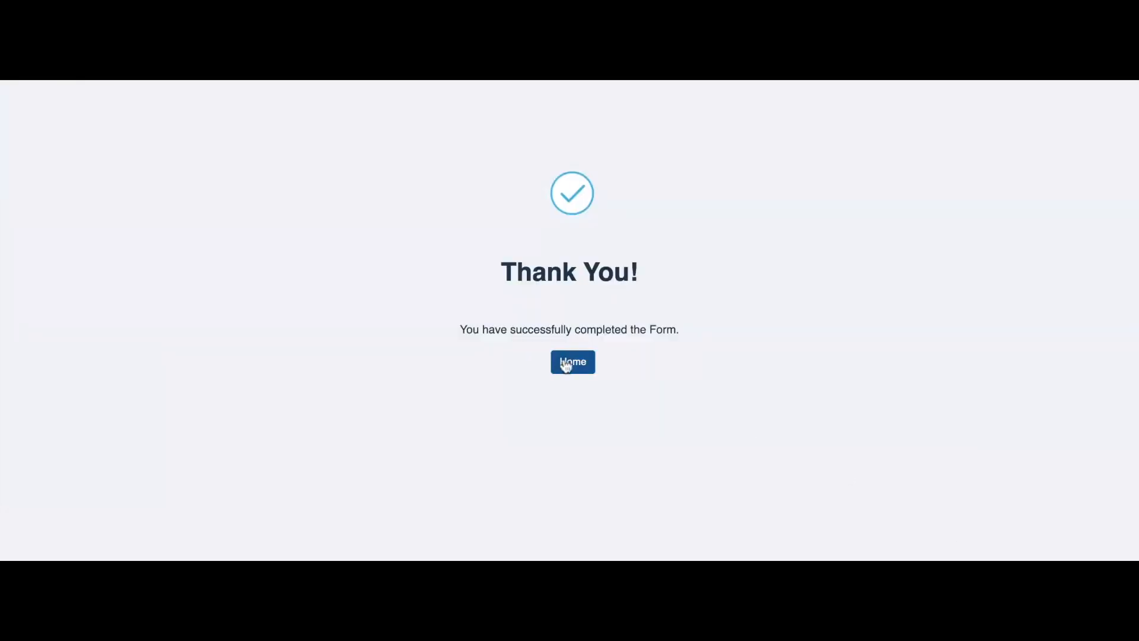
click(567, 363)
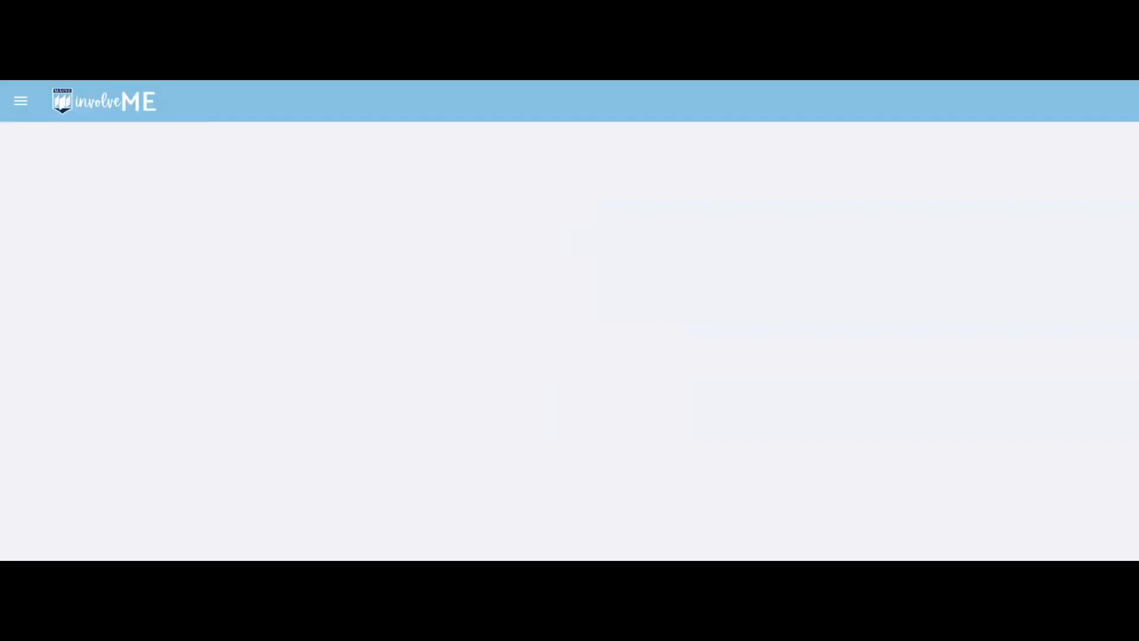